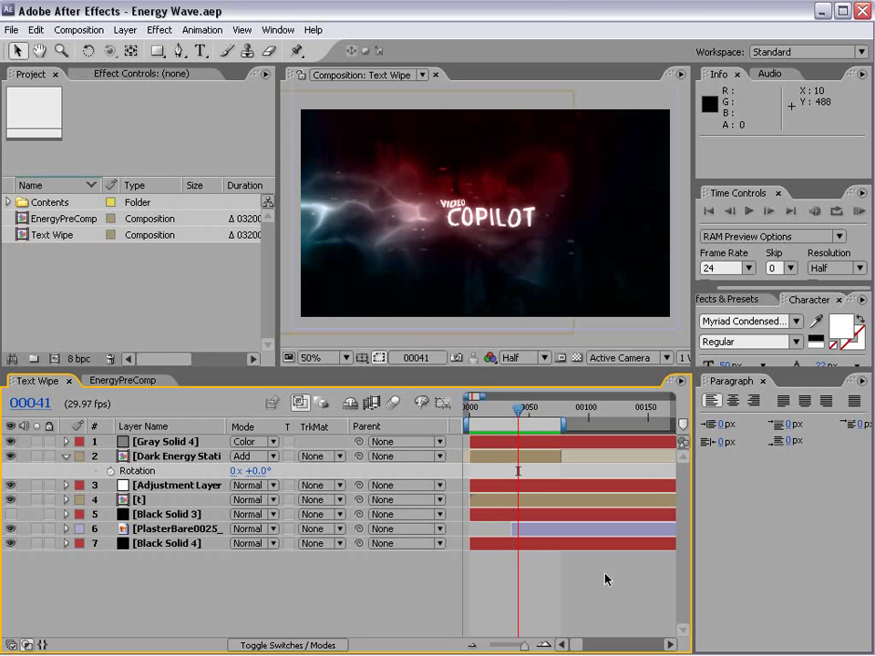
Play a RAM preview of the Text Wipe comp and scrub through its opening frames
key(KP_0)
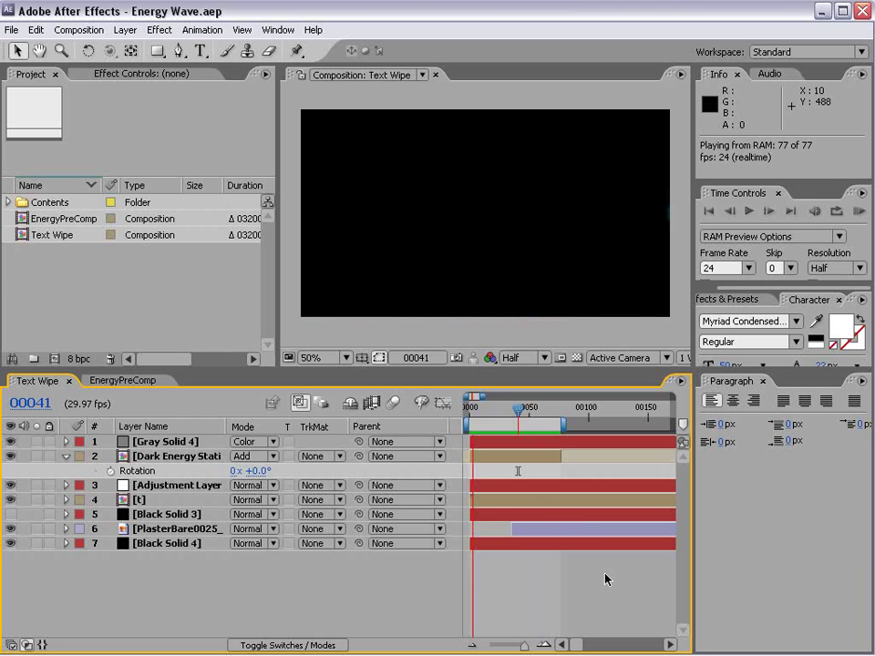
drag(472, 412, 517, 415)
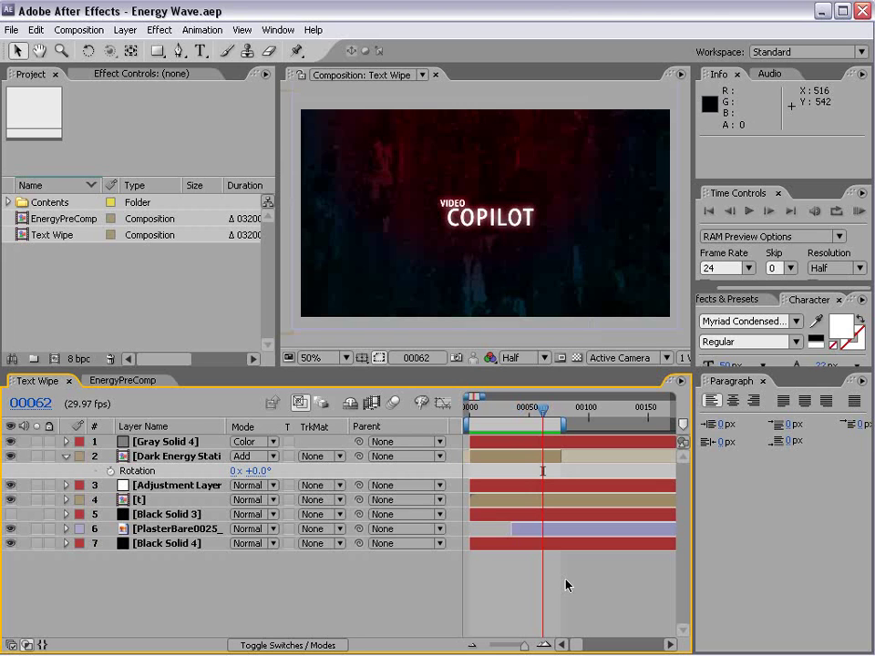
Open EnergyPreComp to check its streak. Then create a new NTSC D1 Widescreen Square Pixel comp, 300 frames long
double_click(65, 220)
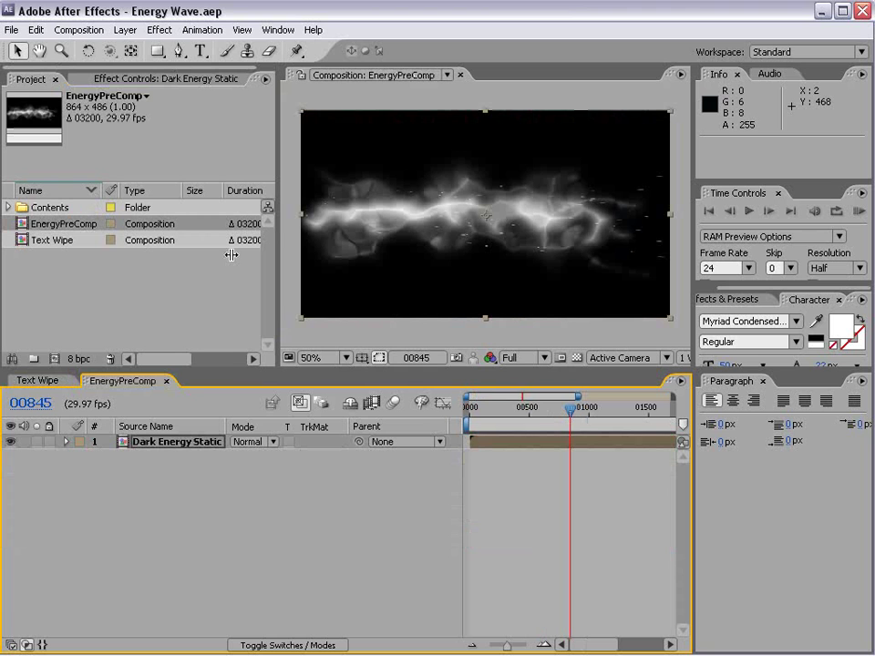
drag(510, 407, 553, 419)
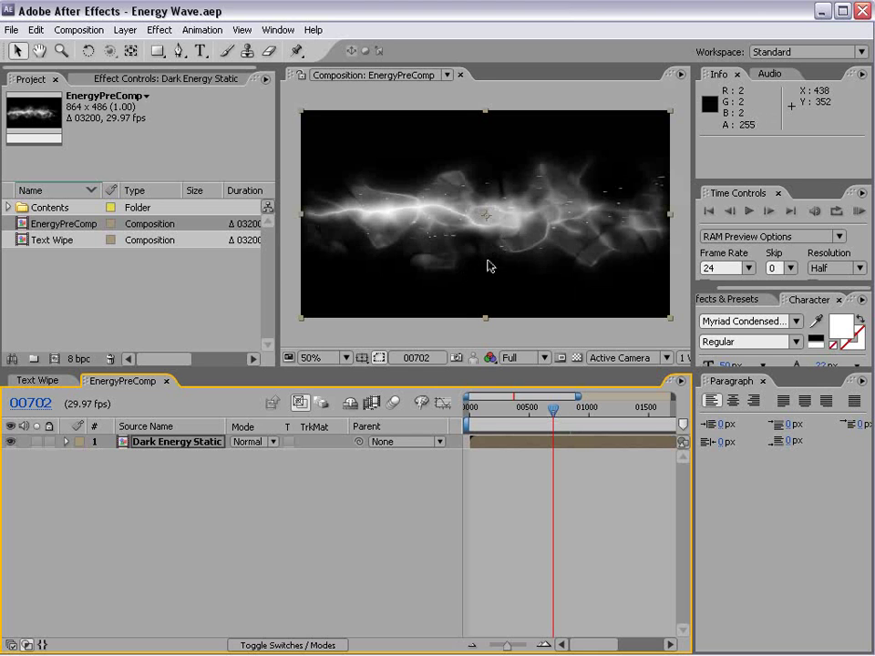
click(68, 30)
click(85, 49)
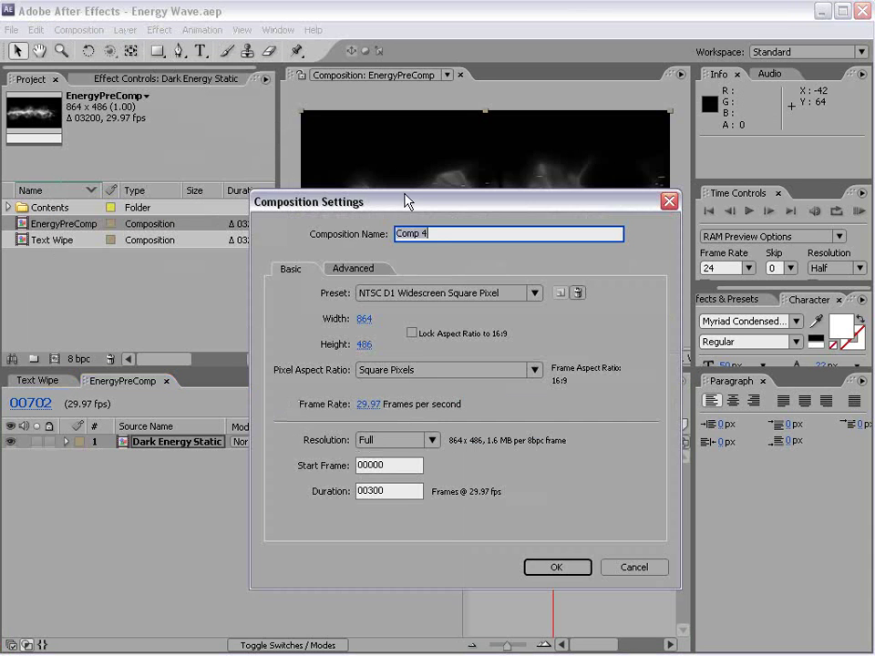
drag(442, 208, 365, 182)
click(352, 267)
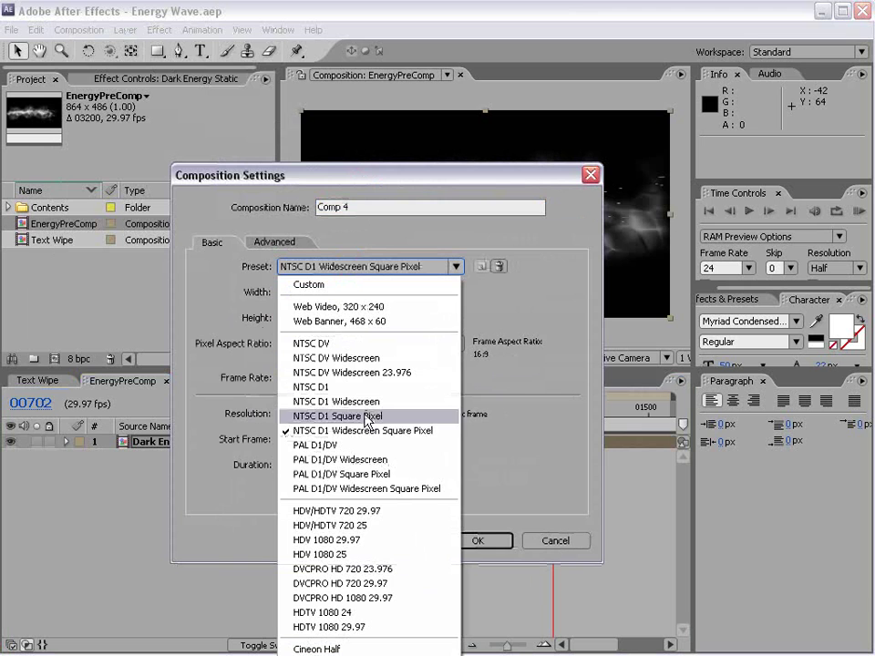
click(420, 442)
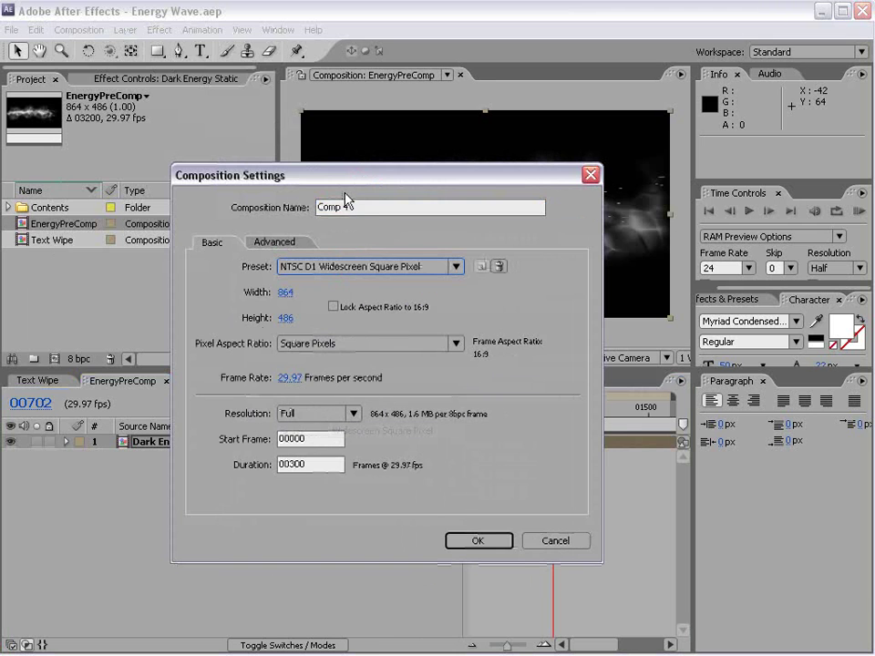
click(473, 539)
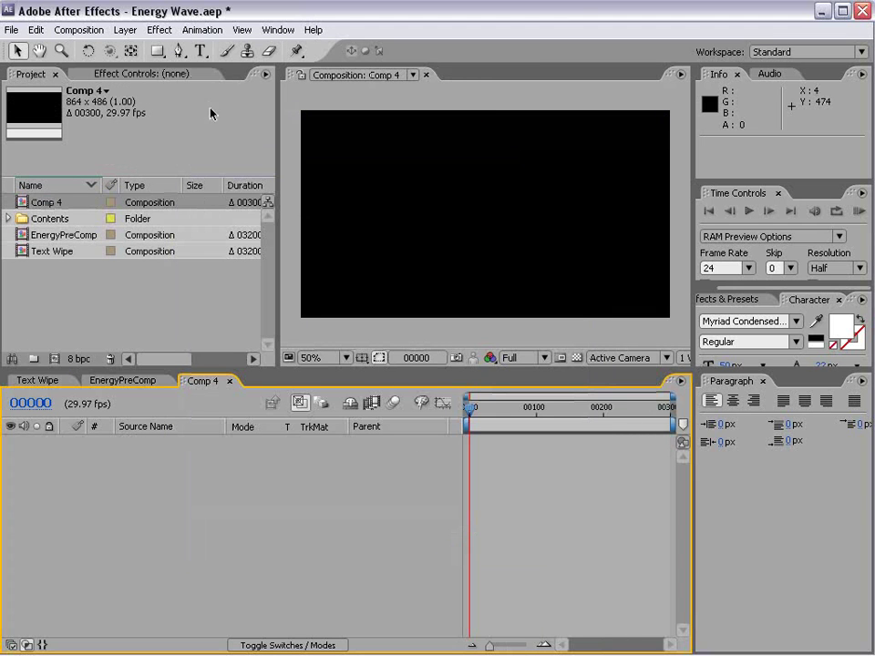
Type VIDEO near the frame centre and place a duplicate reading COPILOT below it
click(201, 51)
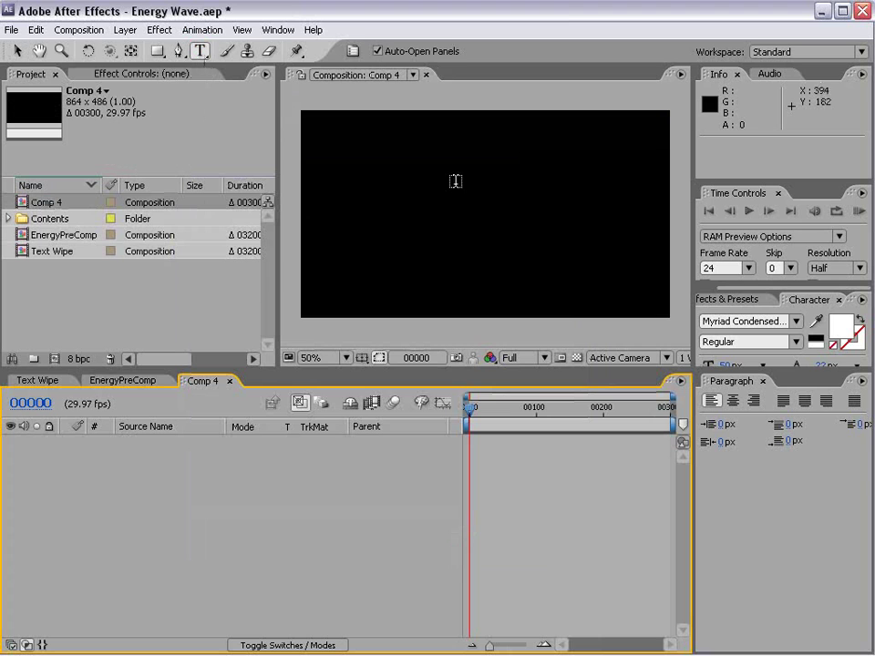
click(445, 194)
text(VIDEO)
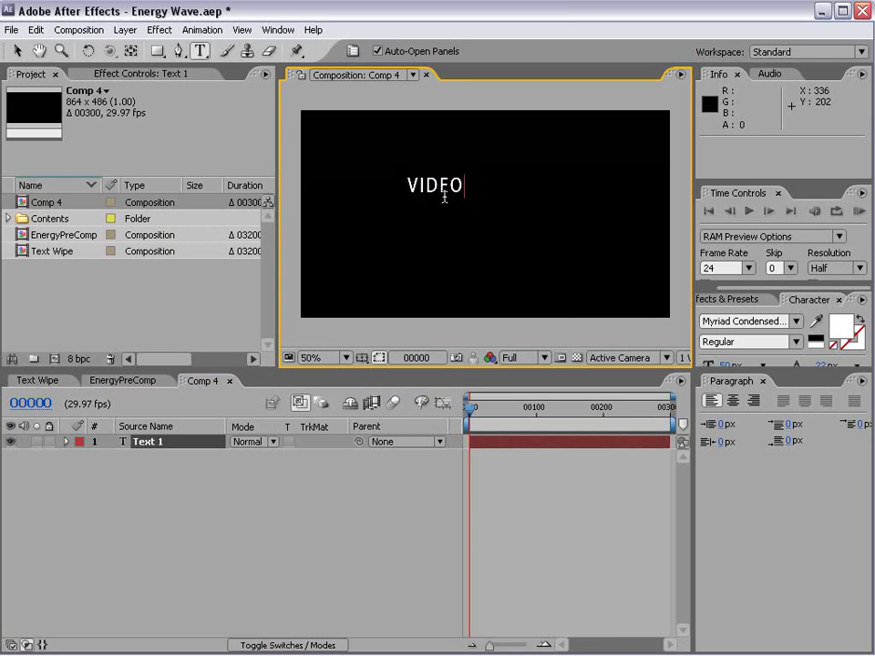
key(KP_Enter)
key(ctrl+d)
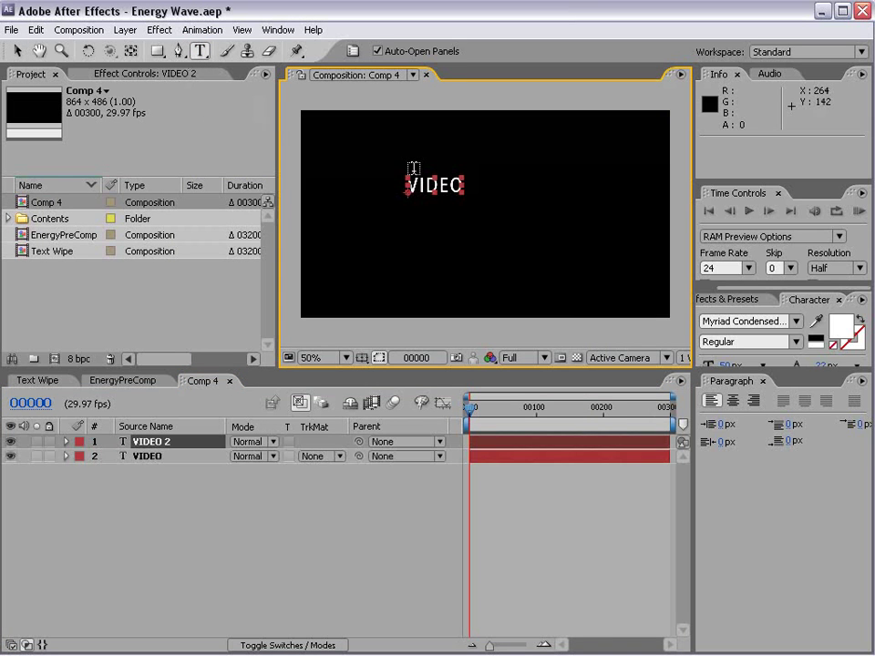
key(v)
drag(444, 196, 455, 233)
double_click(454, 229)
text(COPILOT)
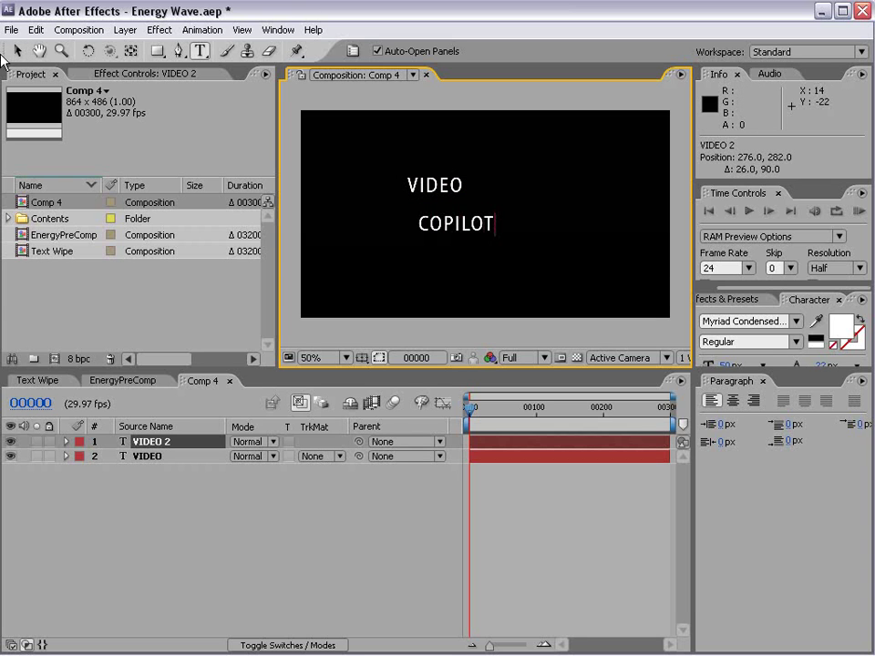
click(16, 51)
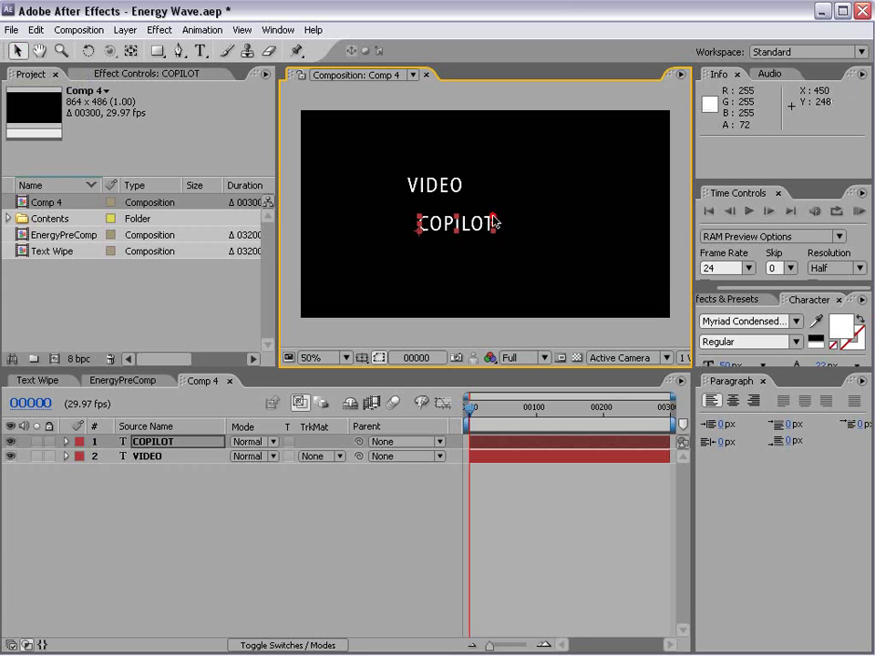
Scale COPILOT up to 144% and VIDEO down to 59%, then preview the title
drag(492, 221, 531, 201)
click(445, 185)
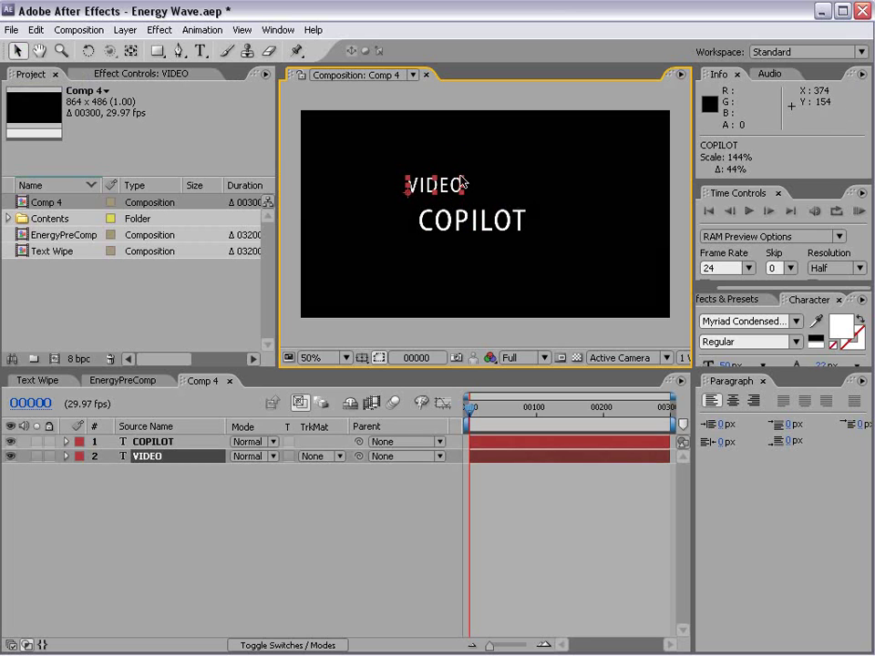
drag(462, 182, 438, 189)
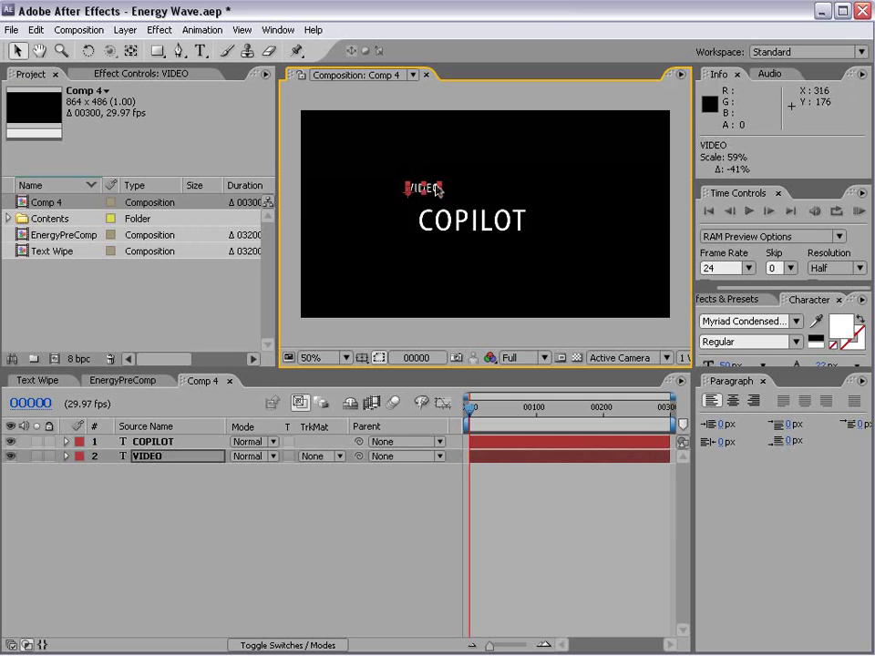
key(slash)
click(498, 456)
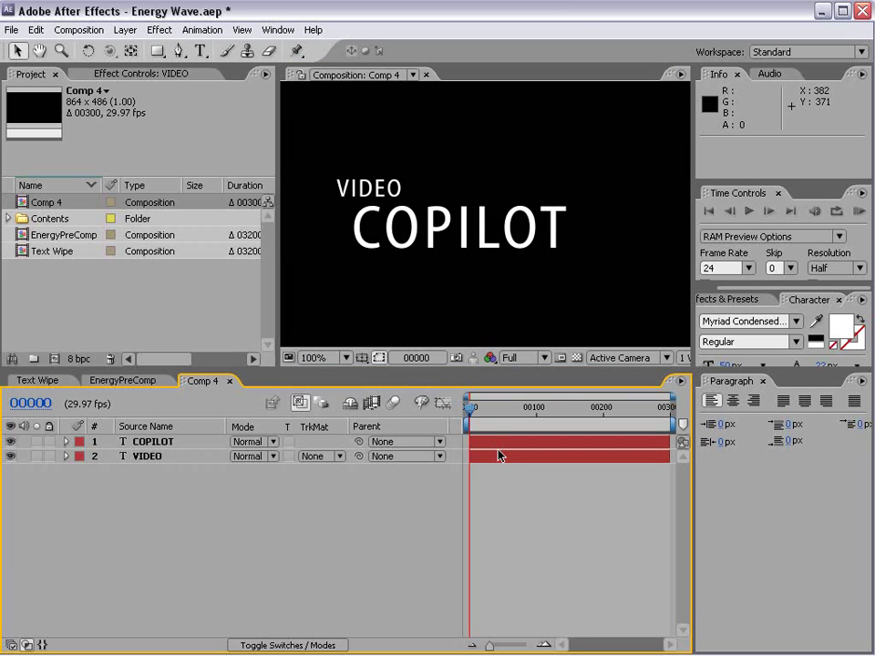
key(KP_0)
key(comma)
Pre-compose the VIDEO and COPILOT layers into a precomp named Title
click(152, 441)
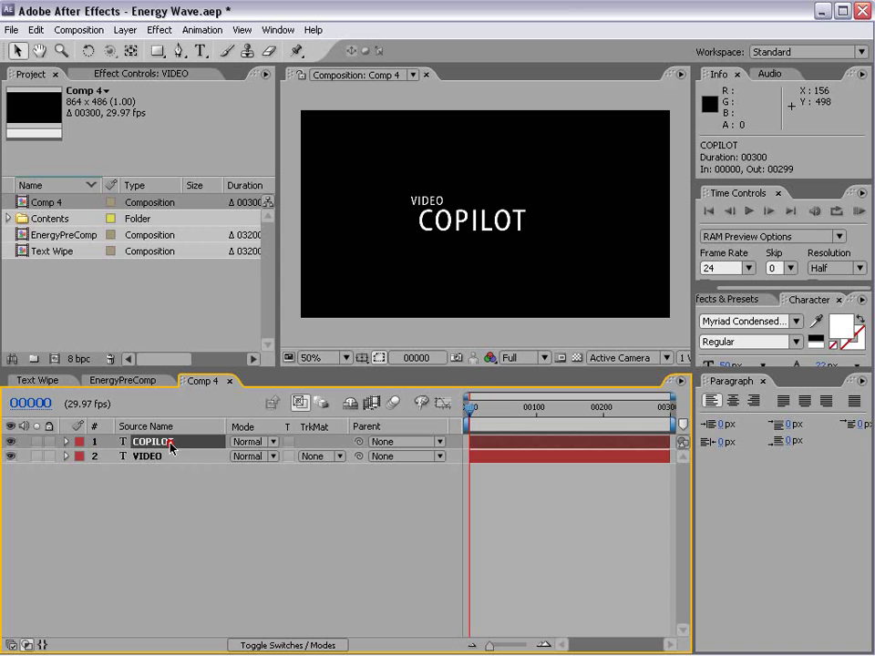
shift+click(155, 456)
click(125, 29)
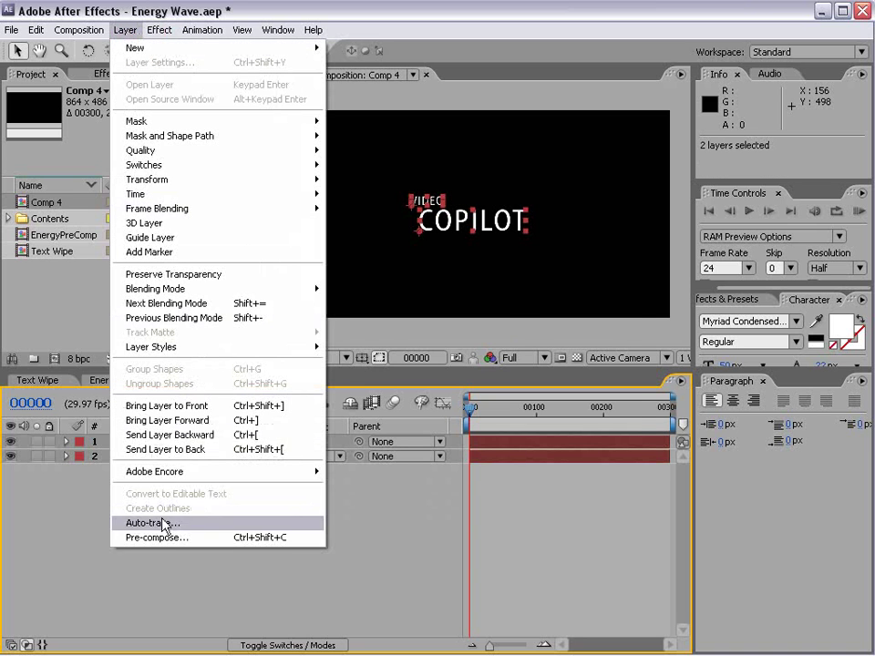
click(156, 538)
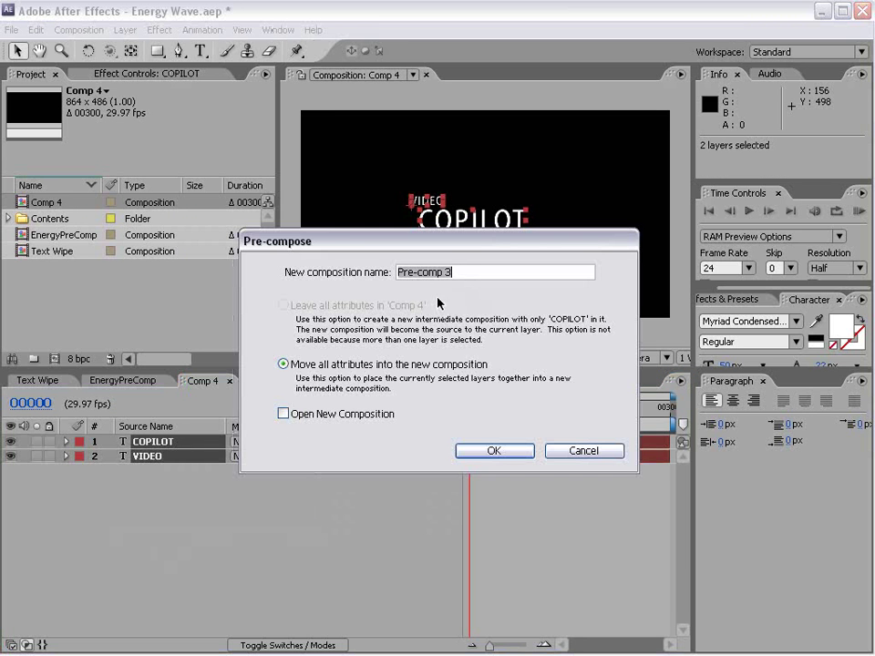
text(Title)
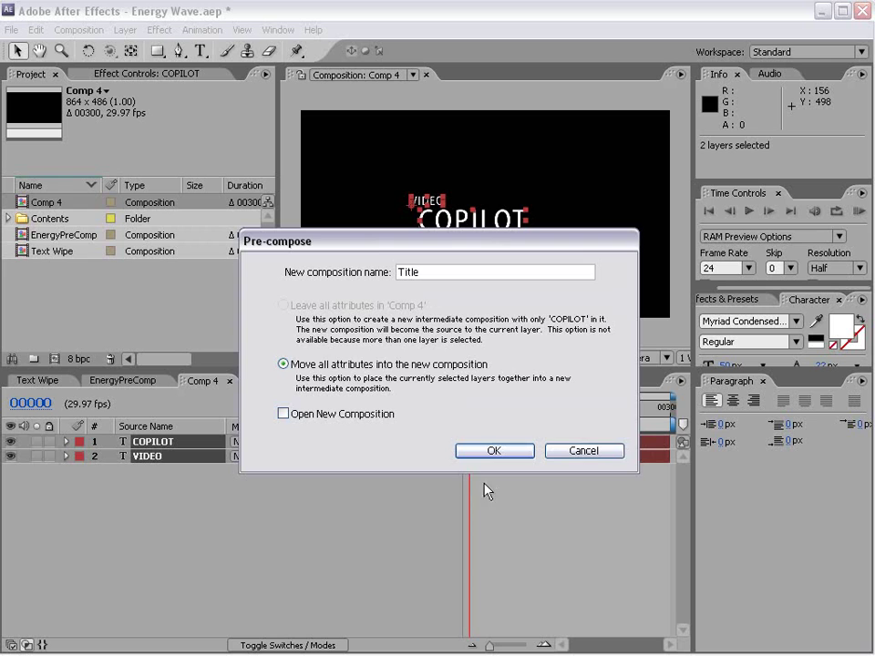
click(496, 450)
key(period)
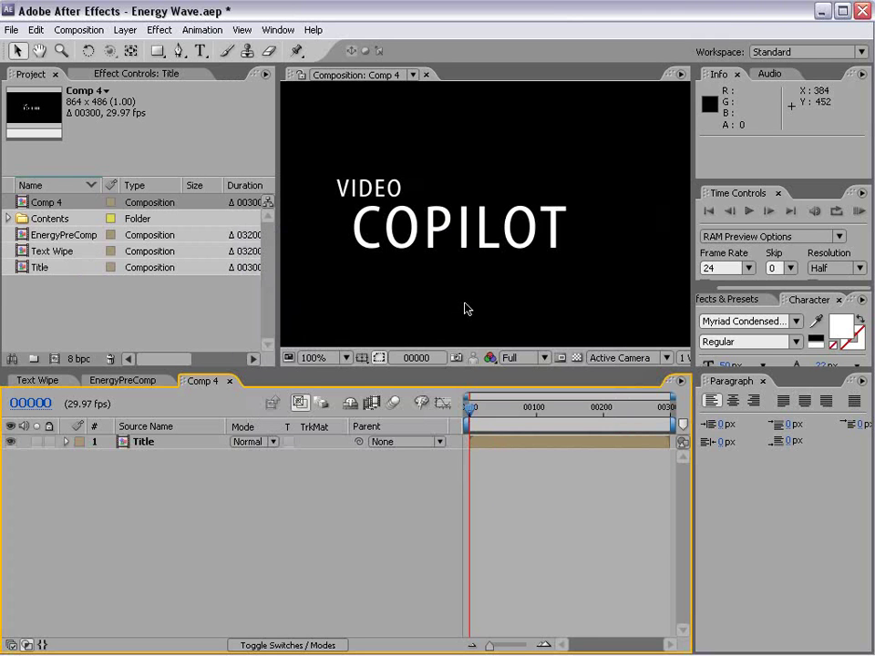
key(comma)
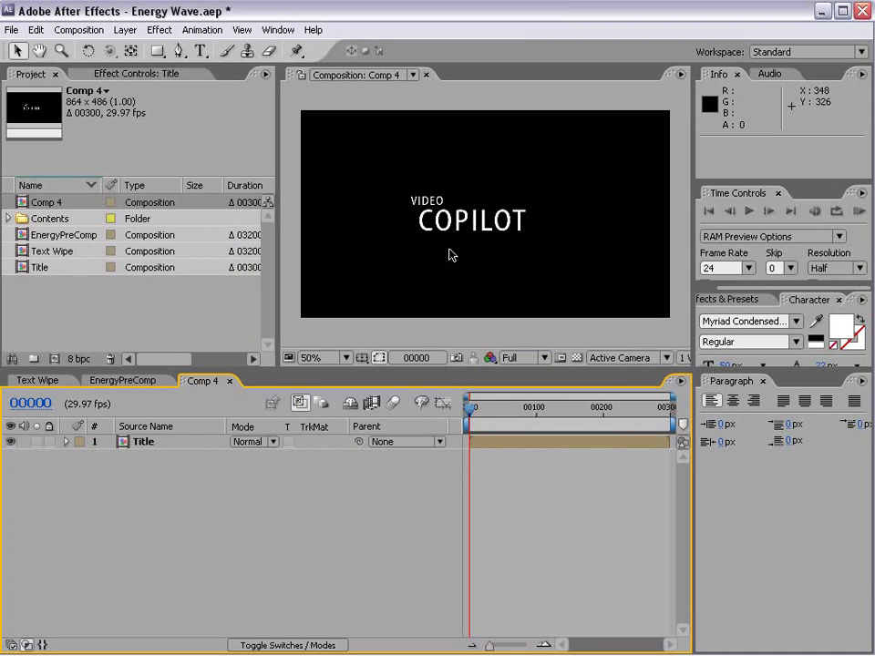
Add EnergyPreComp to Comp 4 and keyframe its Position sweeping right to left by frame 112
drag(60, 236, 492, 223)
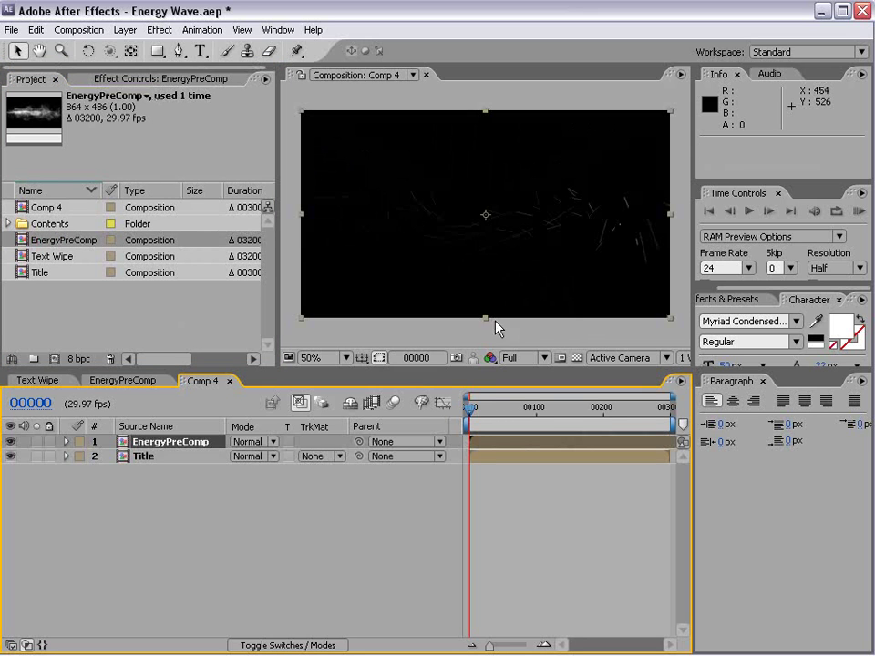
mouse_move(473, 410)
mouse_down()
mouse_move(525, 412)
mouse_move(489, 414)
mouse_up()
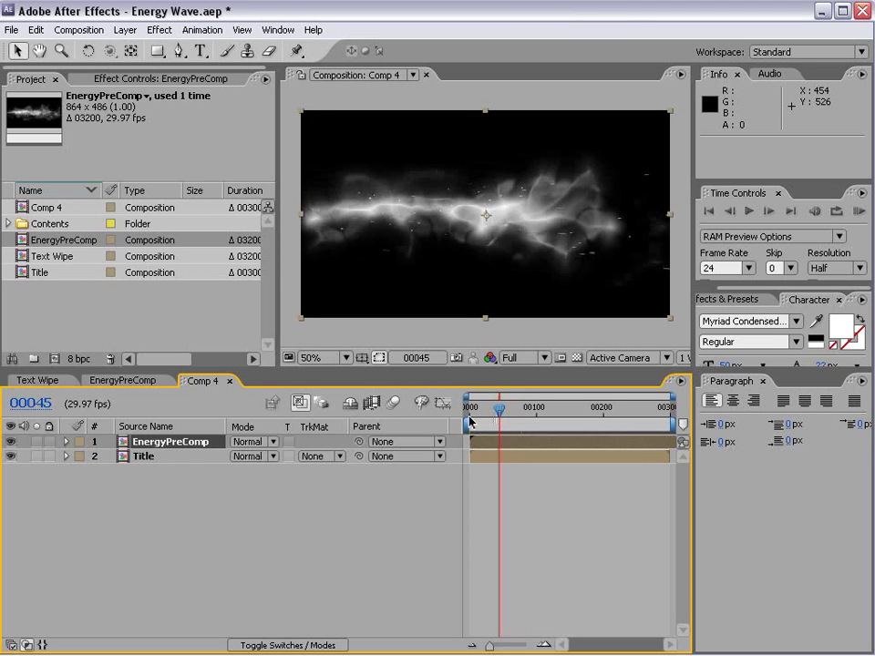
click(469, 420)
key(p)
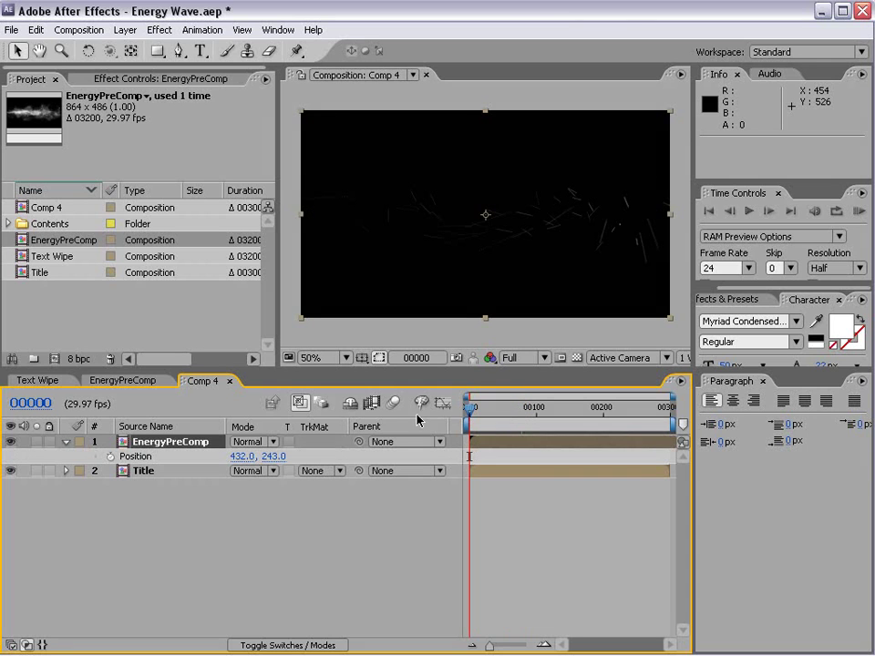
click(110, 455)
drag(351, 248, 306, 279)
click(545, 412)
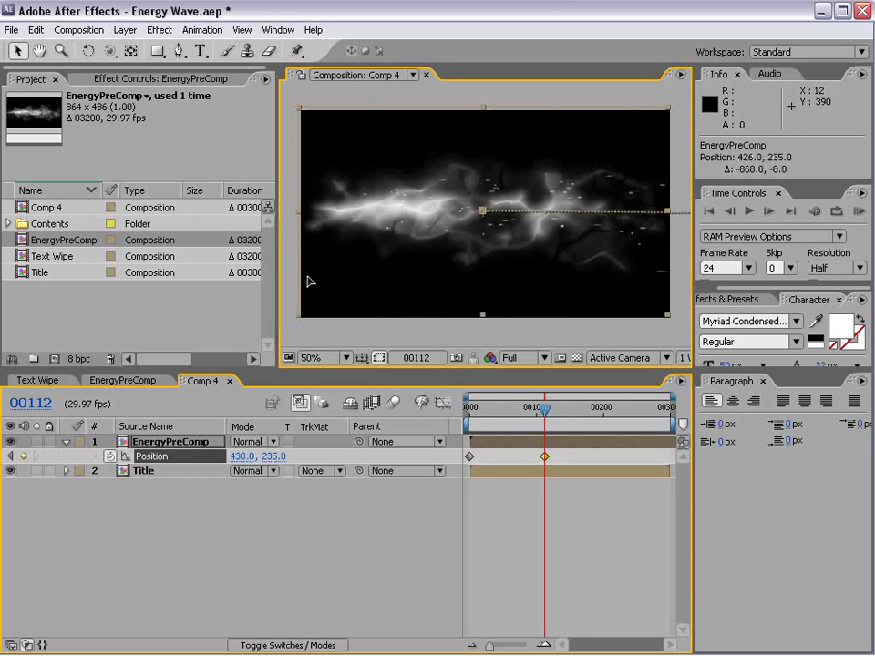
drag(611, 287, 270, 288)
Set the energy layer to Screen blend mode and scrub the wave across the title
click(263, 443)
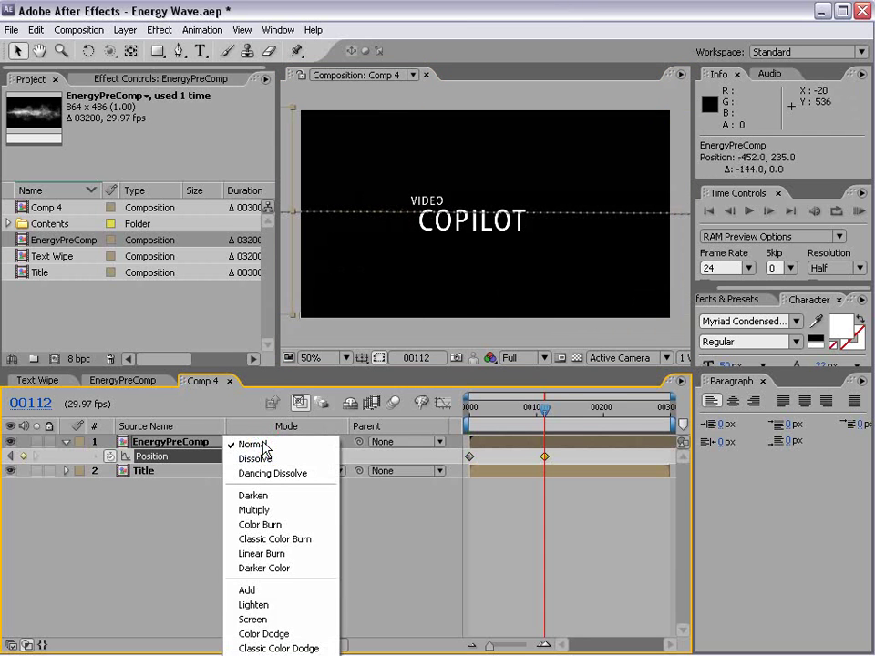
click(253, 620)
click(508, 409)
drag(507, 409, 528, 409)
click(532, 507)
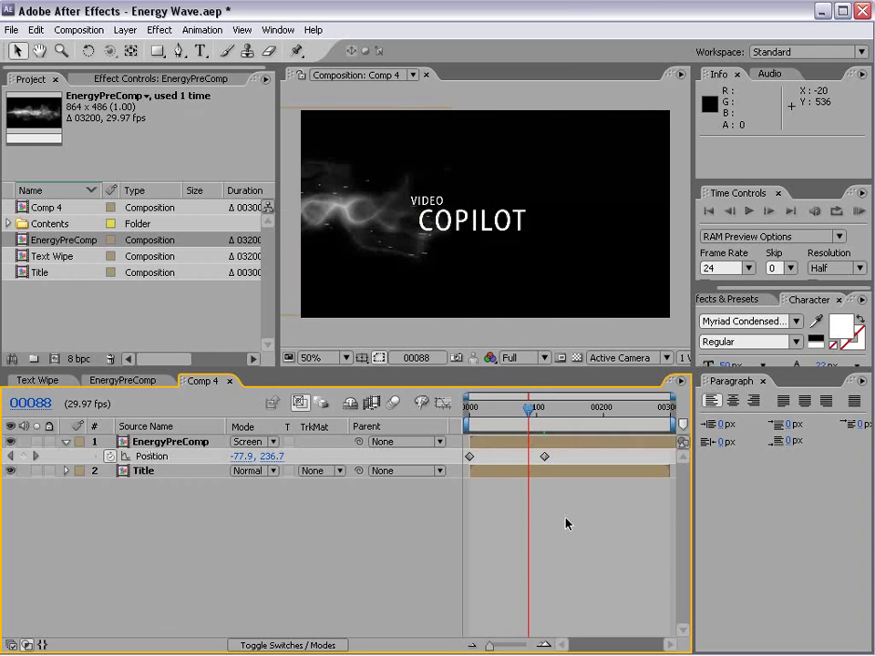
Create a new solid layer named Colorize
click(125, 30)
mouse_move(137, 48)
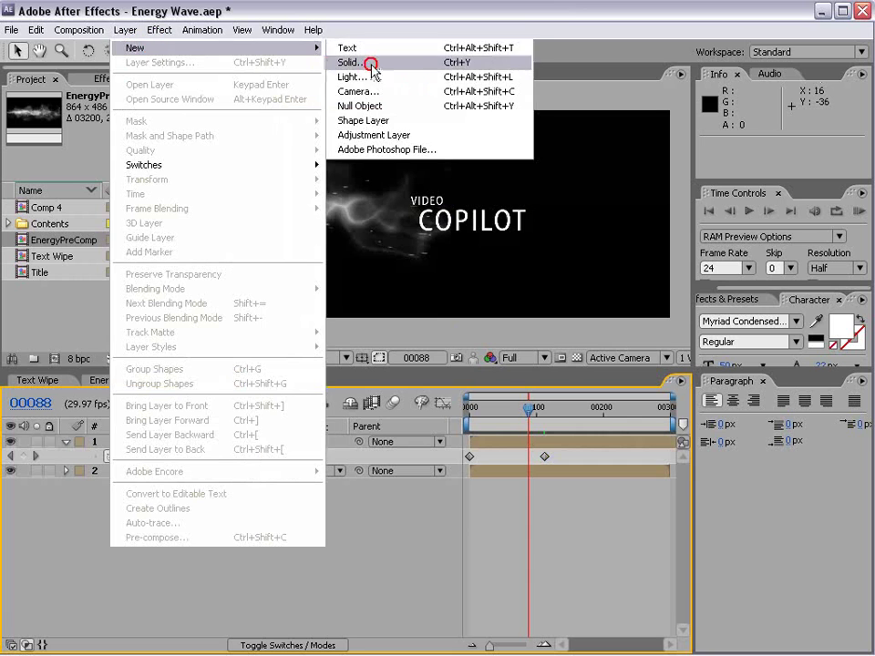
click(368, 63)
text(Colorize)
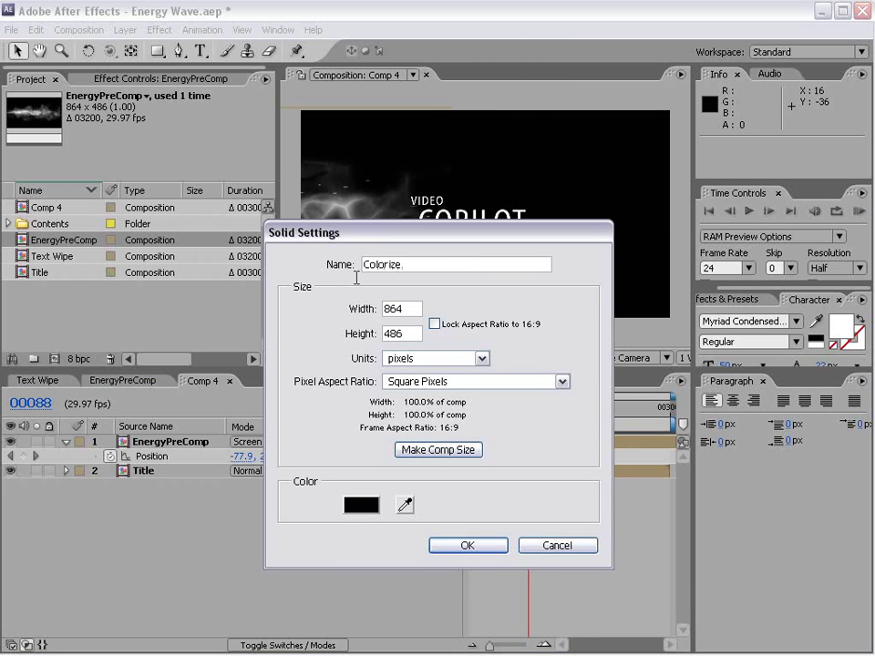
click(467, 545)
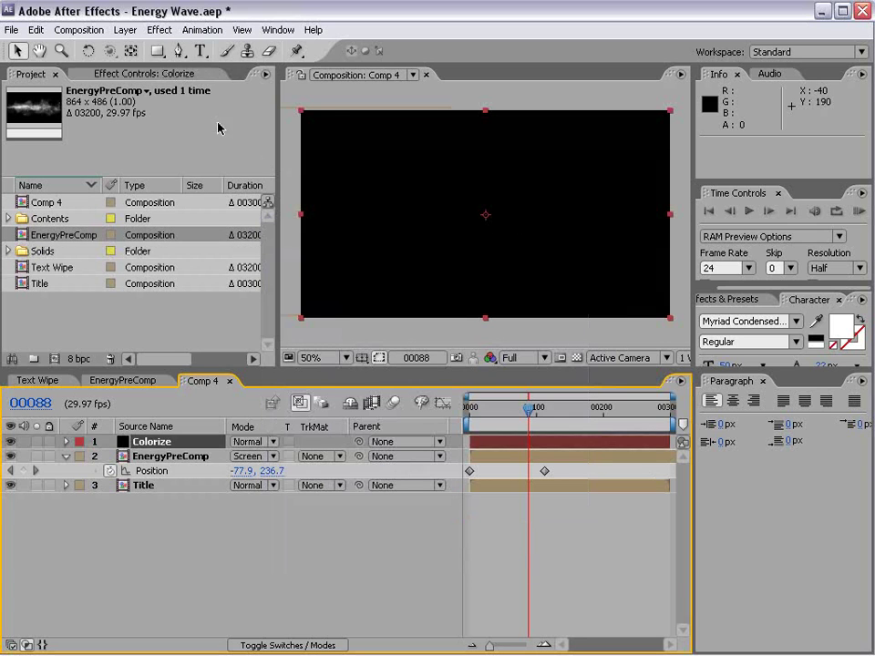
Apply a Ramp effect to Colorize and set its shape to Radial Ramp
click(156, 30)
mouse_move(209, 273)
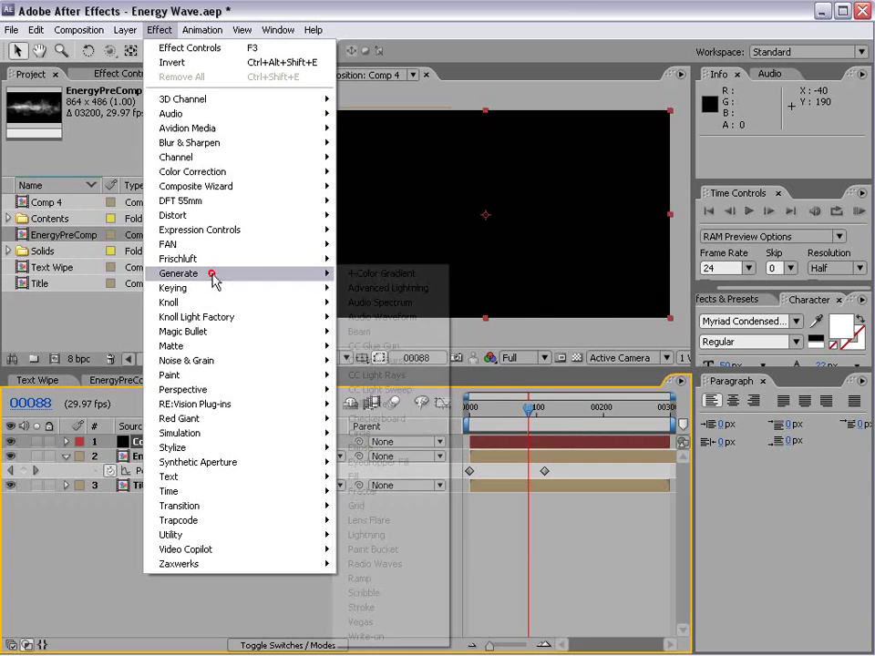
click(365, 578)
click(151, 192)
click(153, 210)
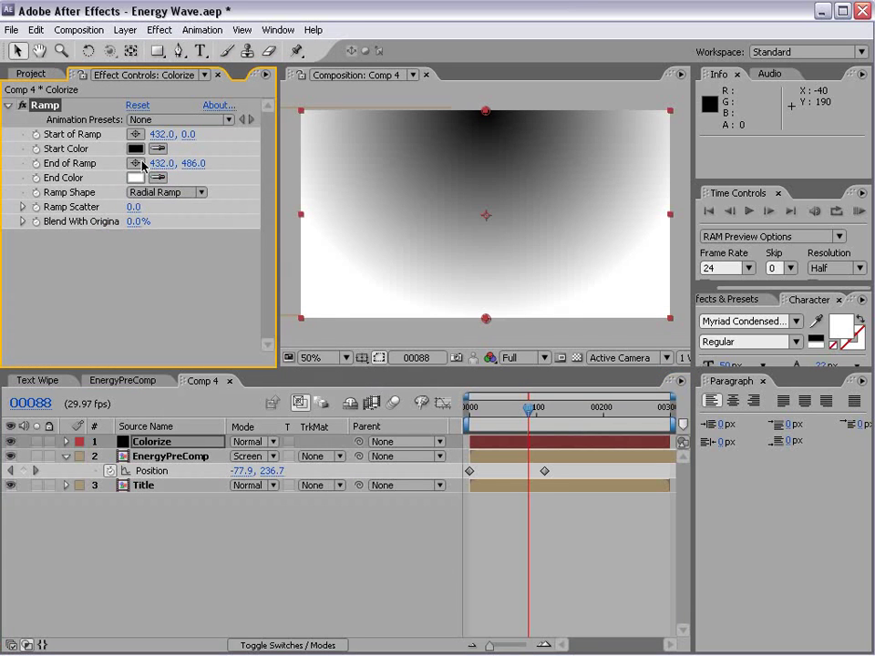
Set the ramp's Start Color to red and its End Color to bright cyan
click(135, 148)
drag(411, 425, 507, 369)
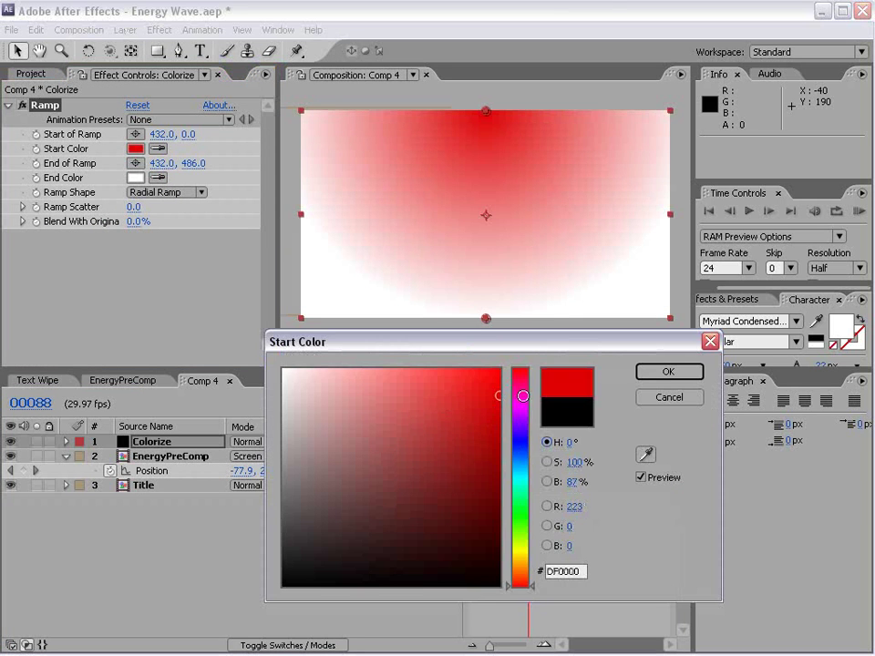
click(666, 372)
click(136, 177)
drag(516, 500, 521, 473)
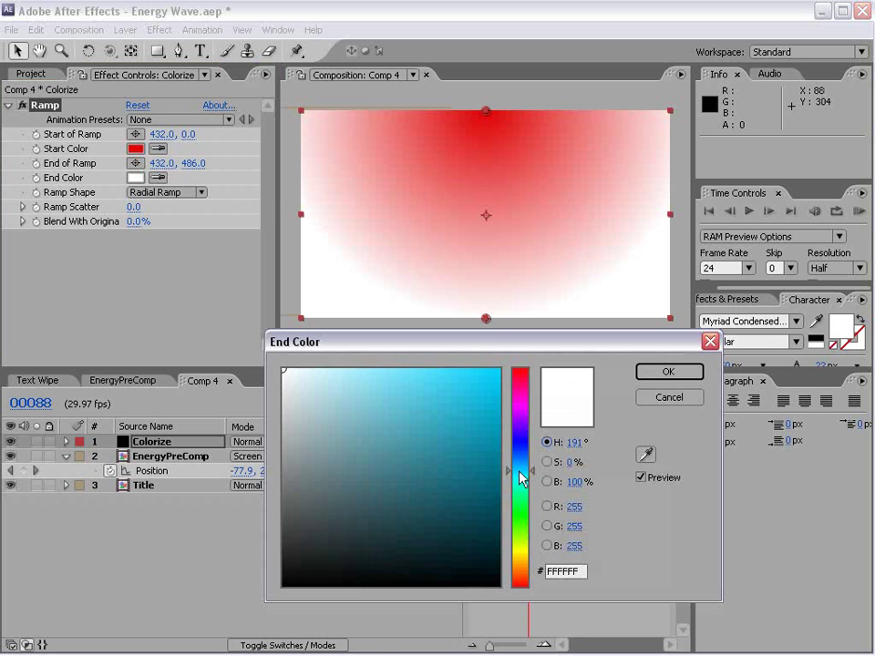
click(461, 379)
drag(461, 379, 498, 369)
mouse_move(526, 478)
mouse_down()
mouse_move(519, 469)
mouse_move(518, 476)
mouse_up()
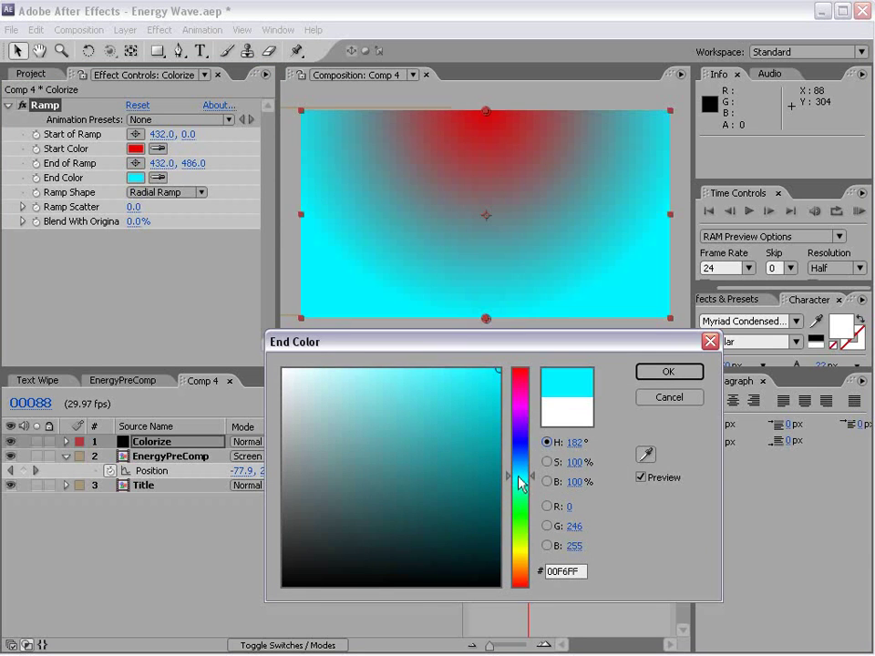
click(667, 372)
Move the ramp start to the comp centre and its end below the frame. Set Colorize to Color blend mode
drag(485, 112, 487, 206)
drag(486, 317, 486, 371)
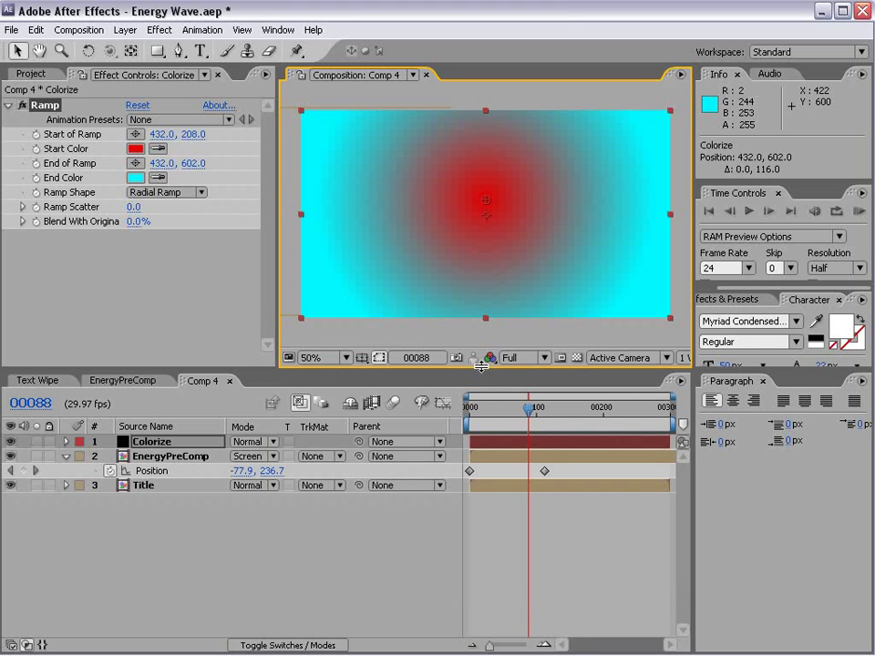
click(250, 441)
click(273, 651)
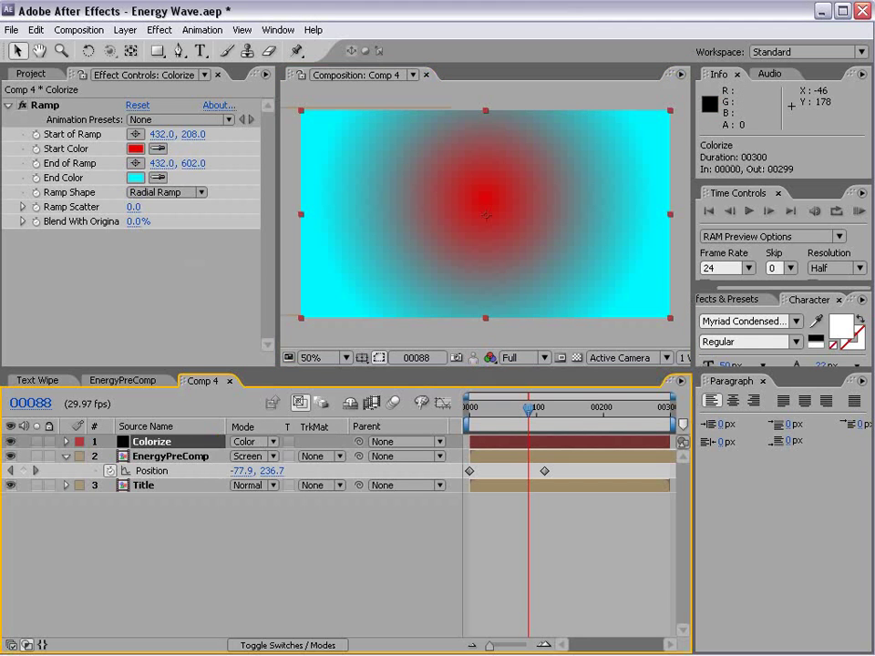
click(253, 442)
Add a black full-size solid, move it to the bottom of the layer stack, and rename it BG
click(258, 456)
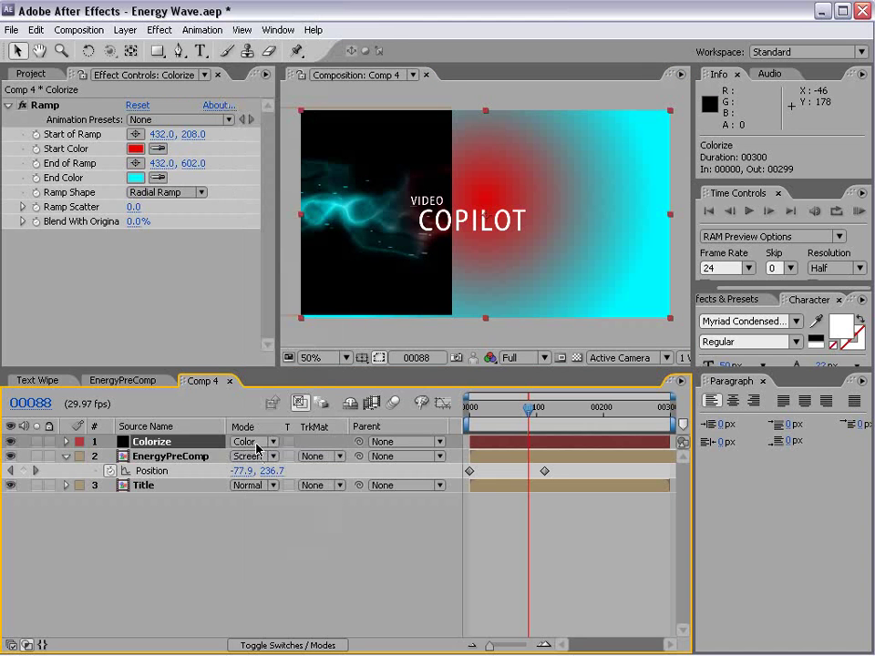
click(126, 30)
mouse_move(132, 50)
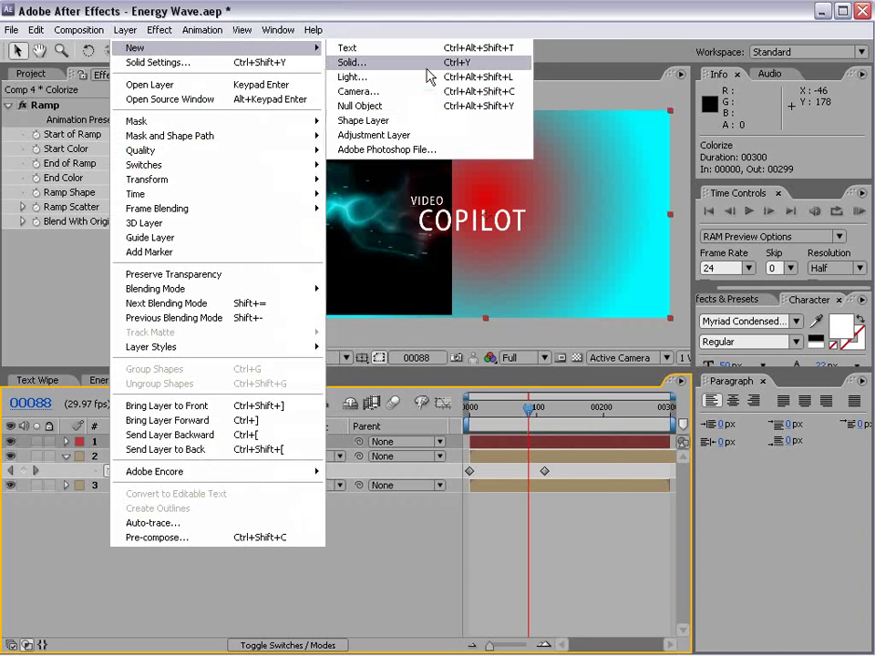
click(352, 62)
click(455, 544)
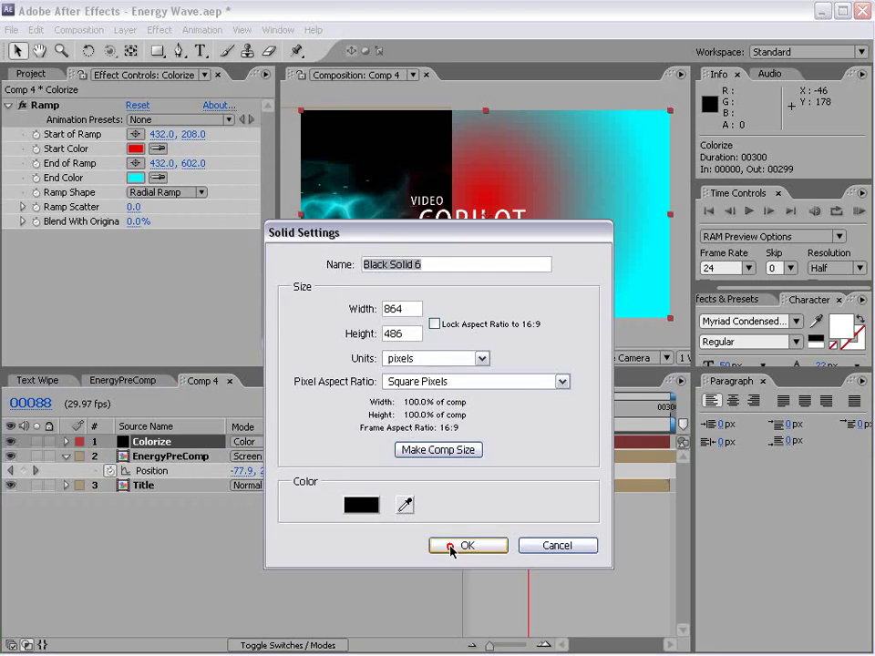
drag(156, 441, 153, 533)
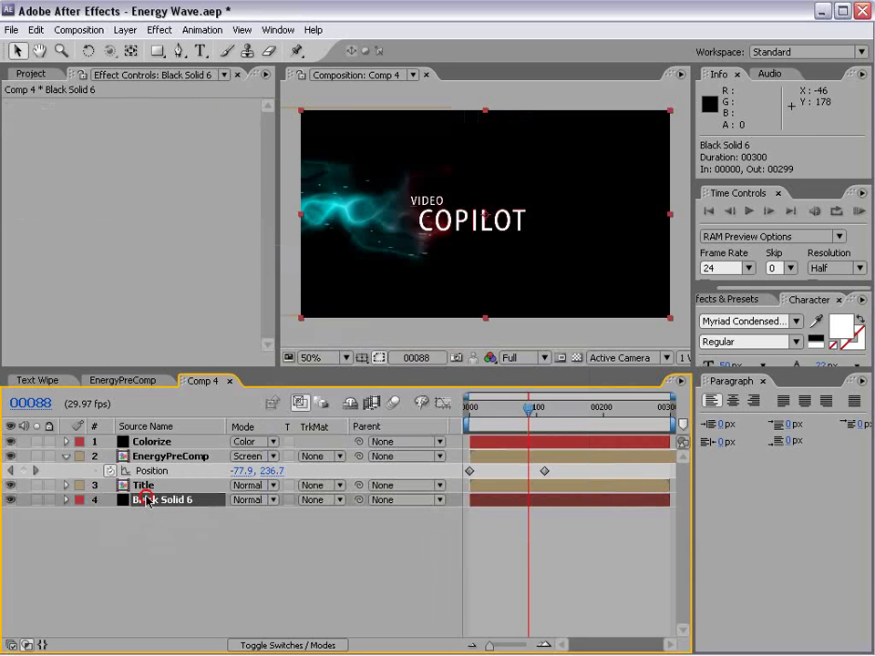
key(Return)
text(BG)
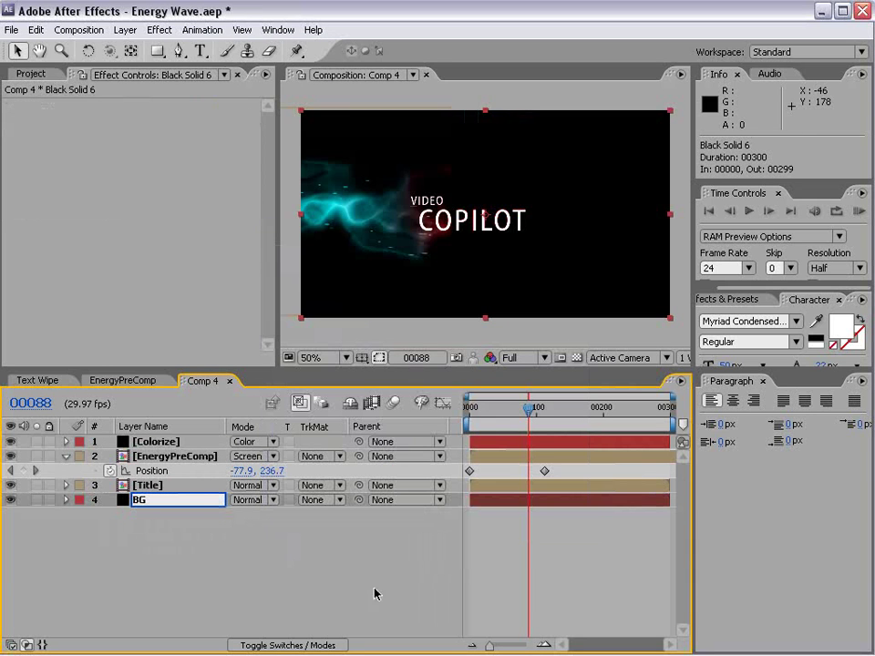
click(547, 600)
drag(529, 409, 508, 425)
Drag the Colorize ramp's end point further down, to 432, 726
click(146, 440)
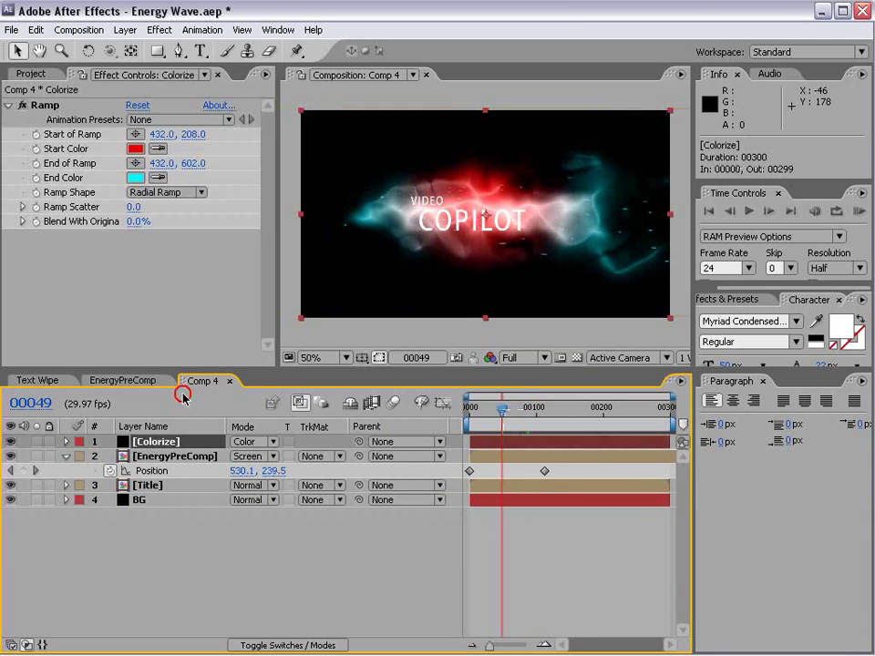
click(44, 104)
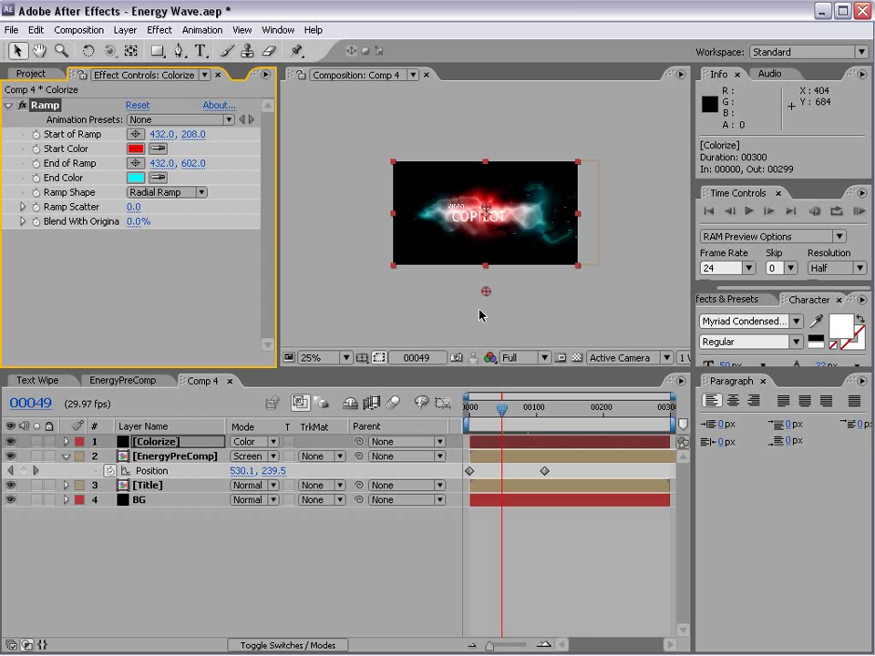
drag(485, 295, 487, 324)
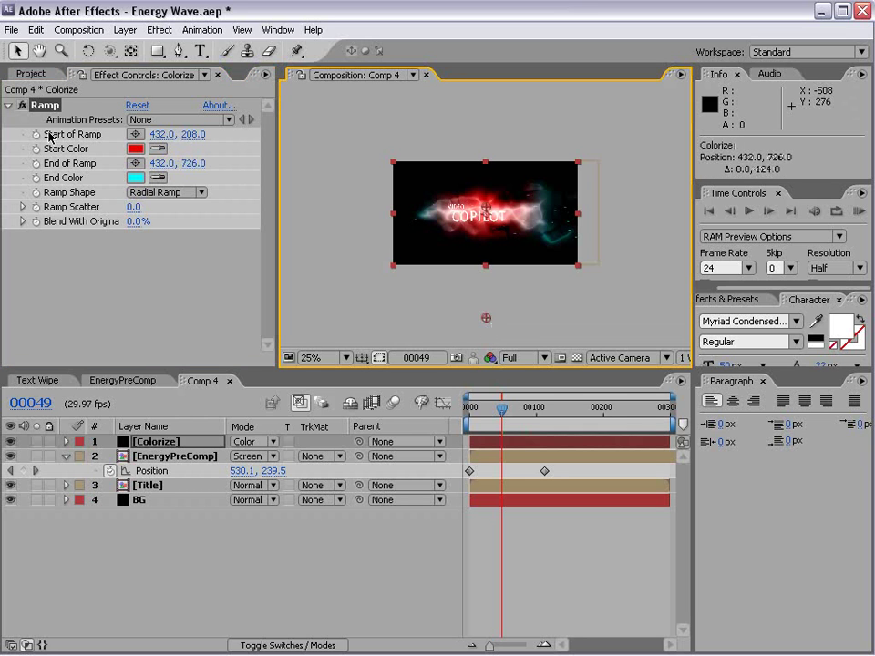
Add a Tint effect to Colorize and lower Amount to Tint to 44%
click(160, 29)
mouse_move(207, 176)
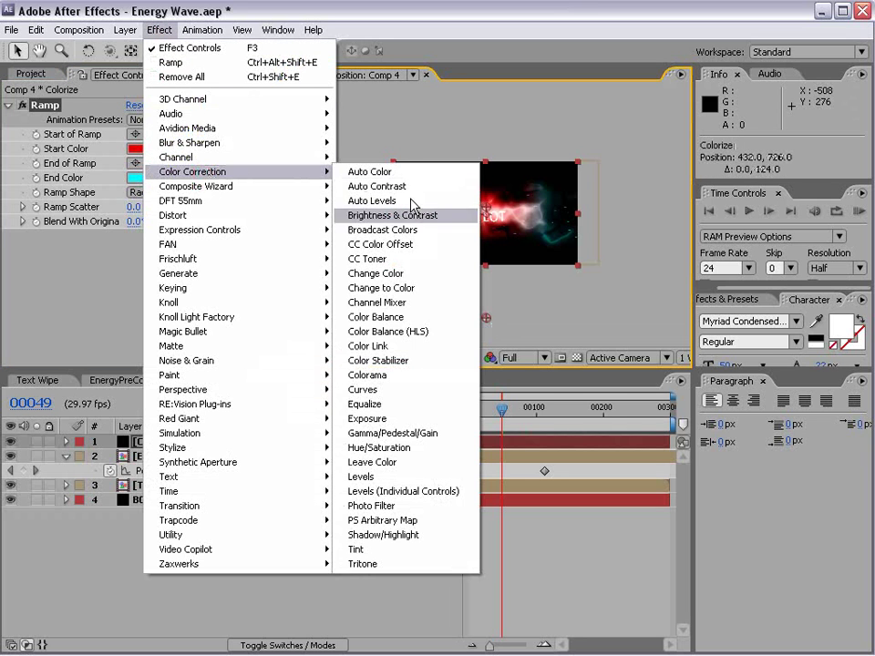
click(384, 550)
key(.)
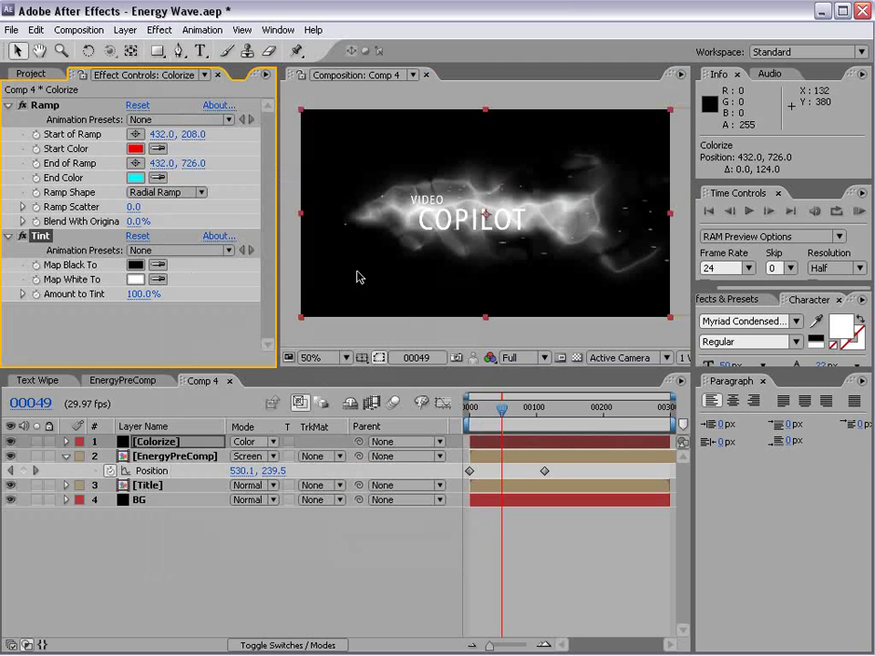
drag(137, 294, 20, 294)
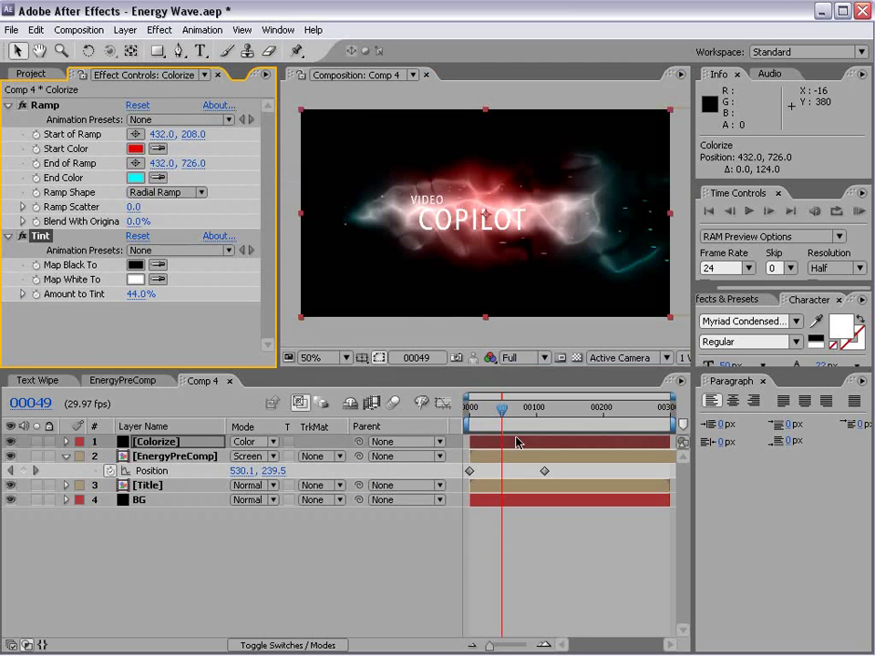
drag(504, 406, 468, 408)
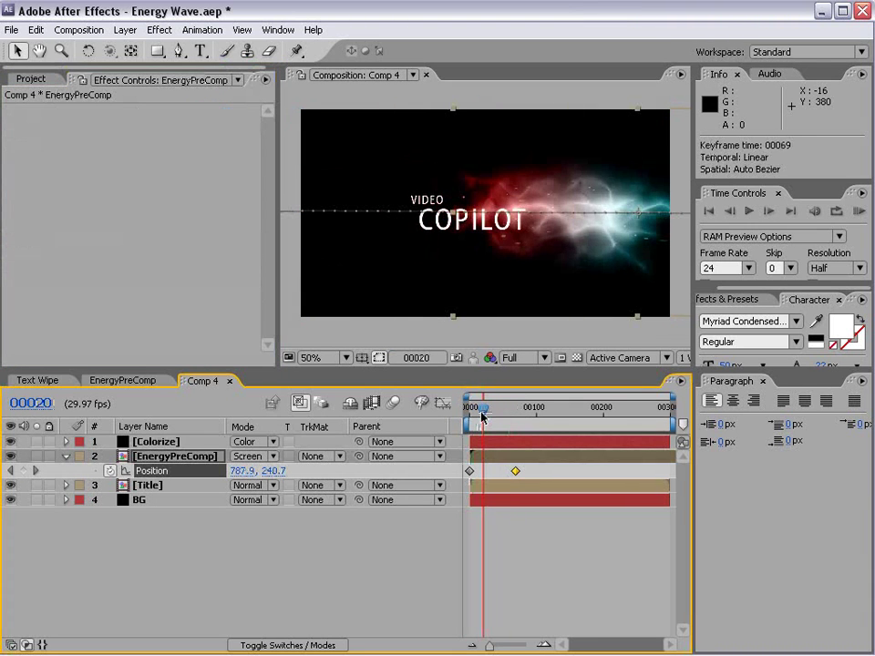
Keyframe Title's Opacity from 0% at frame 20 to 100% at frame 39
click(152, 499)
key(t)
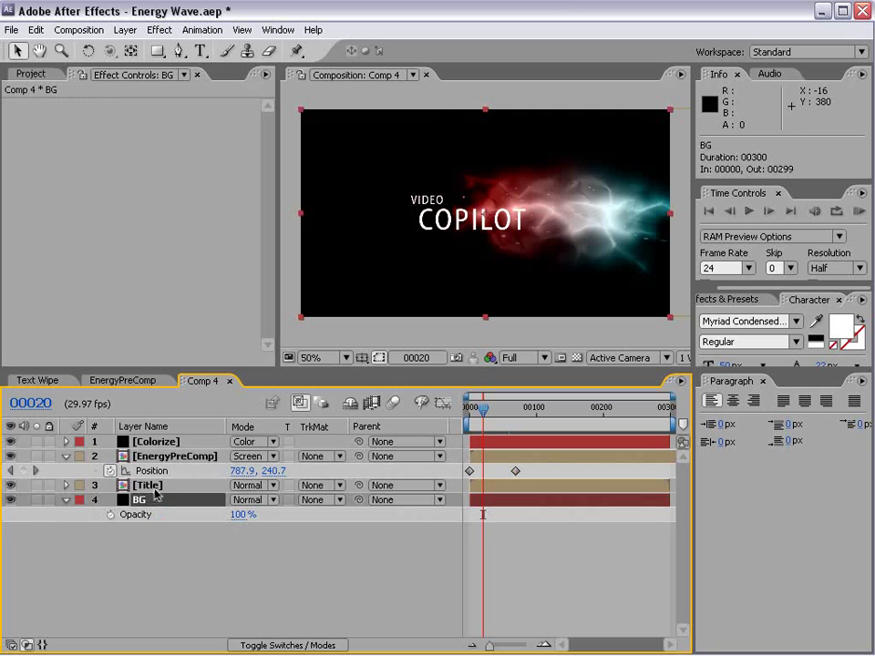
click(147, 484)
key(t)
key(alt+shift+t)
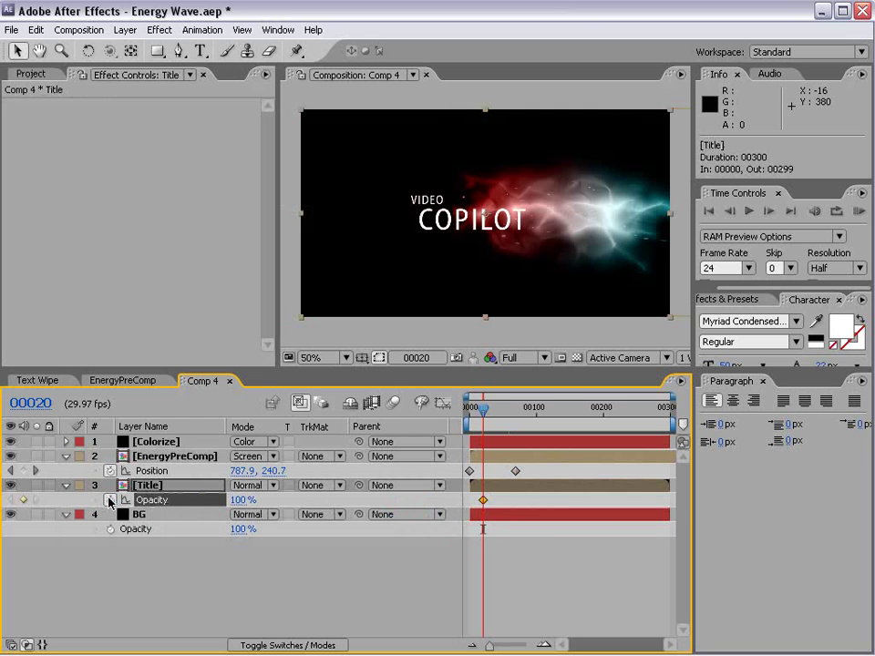
drag(484, 502, 495, 502)
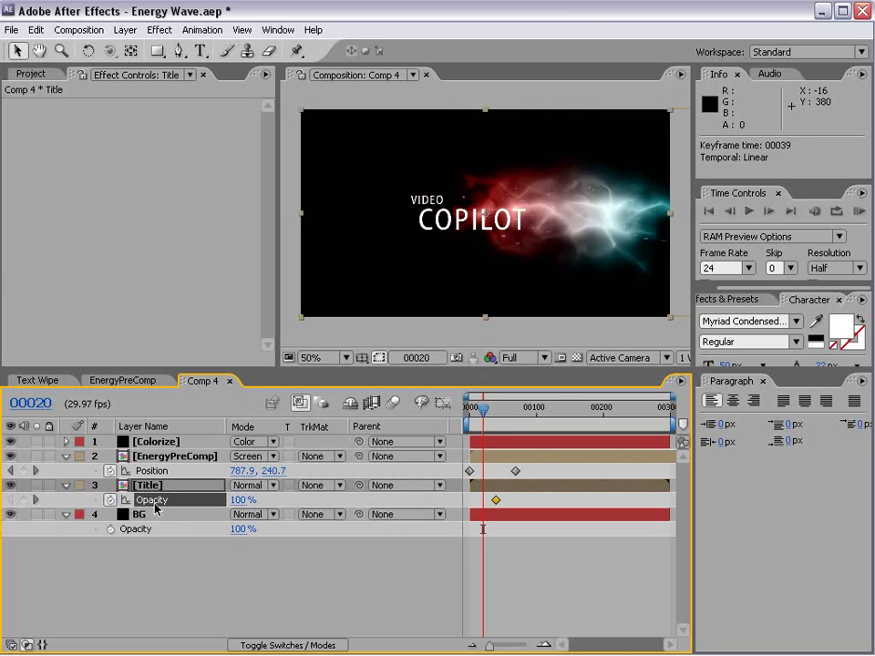
click(242, 500)
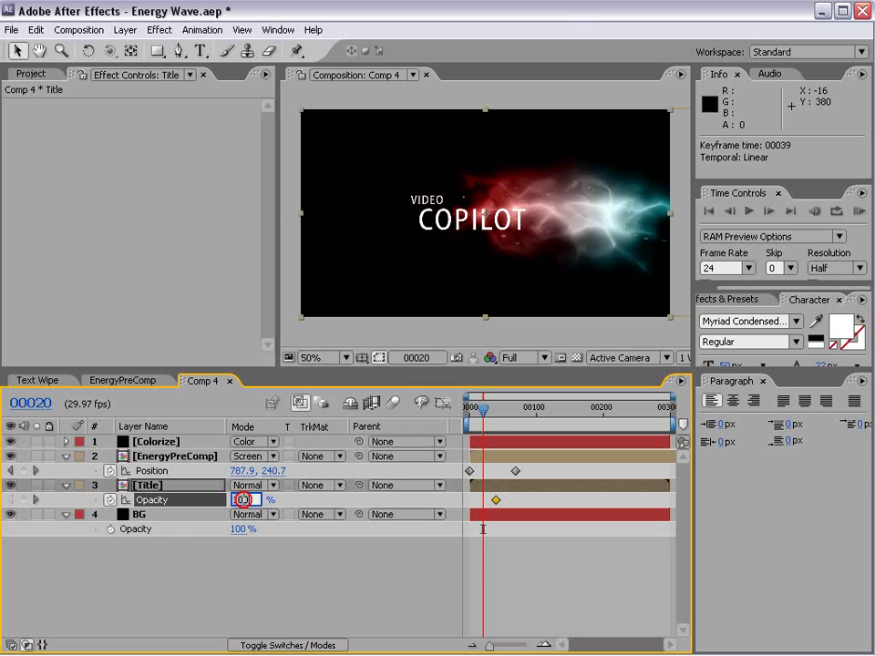
text(0)
key(Return)
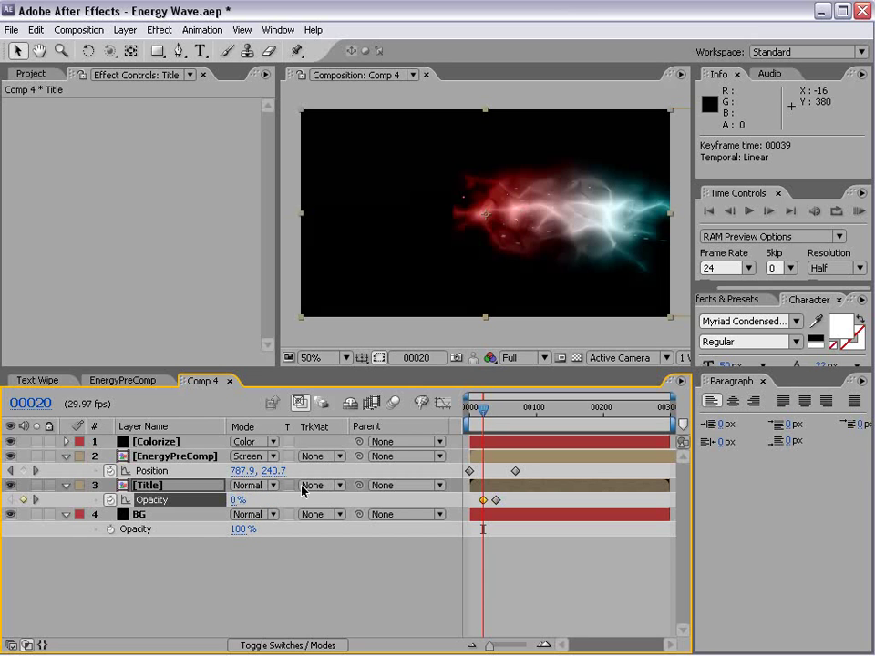
Scrub the opening frames in the graph and zoomed timeline to check the title fading in
click(443, 402)
mouse_move(483, 410)
mouse_down()
mouse_move(492, 412)
mouse_move(484, 412)
mouse_up()
key(shift+F3)
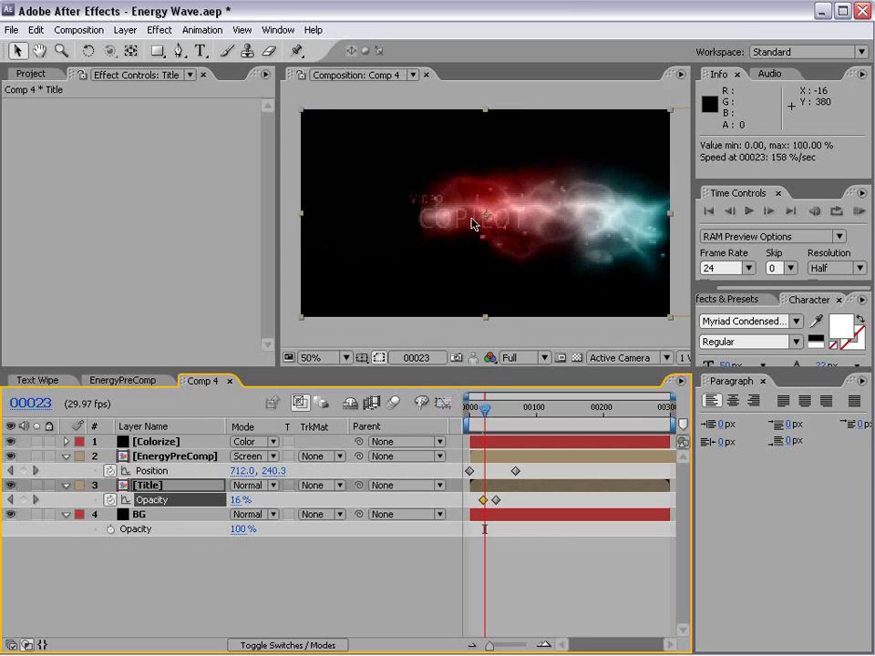
key(=)
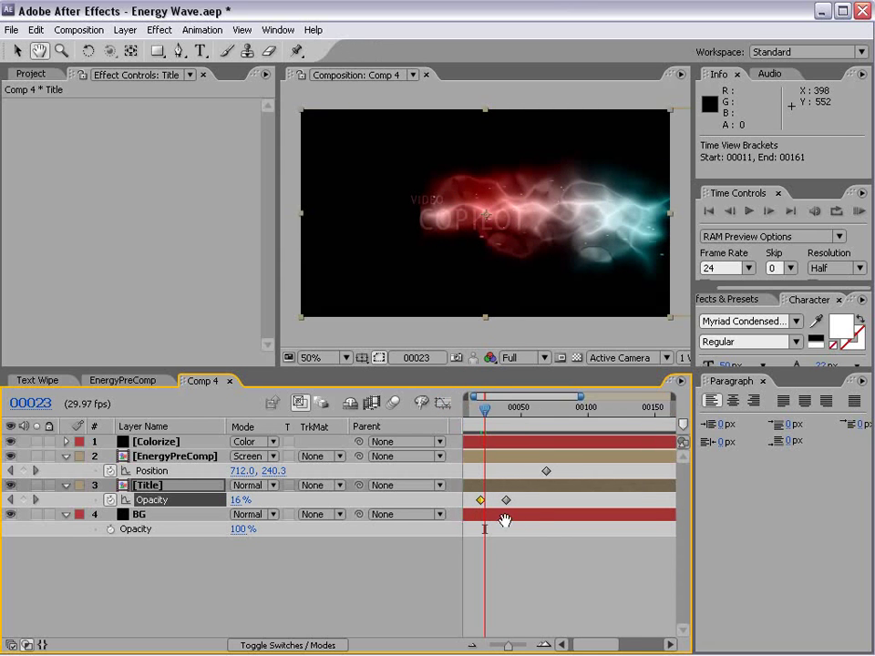
mouse_move(500, 407)
mouse_down()
mouse_move(513, 412)
mouse_move(500, 414)
mouse_up()
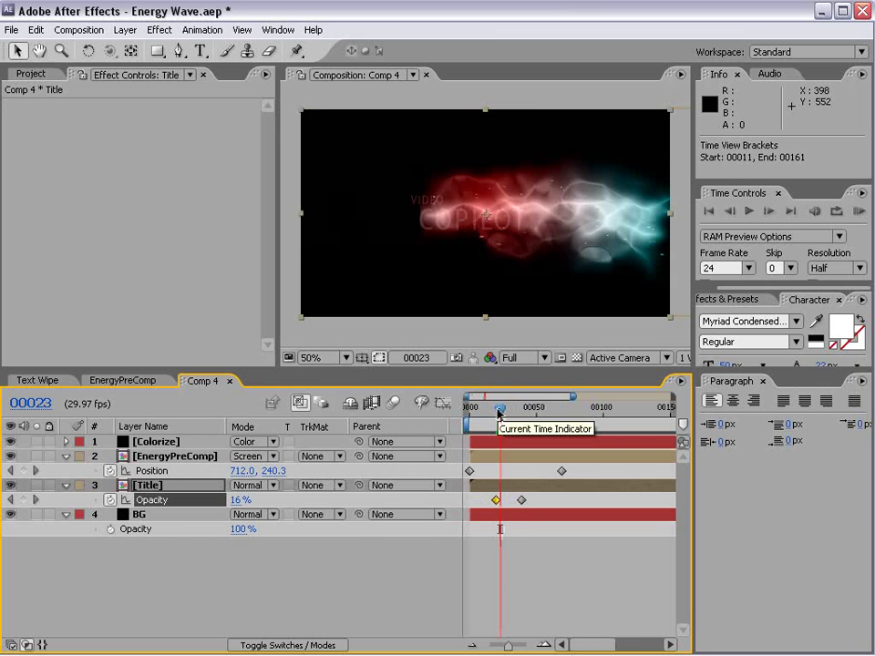
Add Turbulent Displace to Title and set Twist displacement, Amount 50, Size 23, with advanced Evolution
click(165, 35)
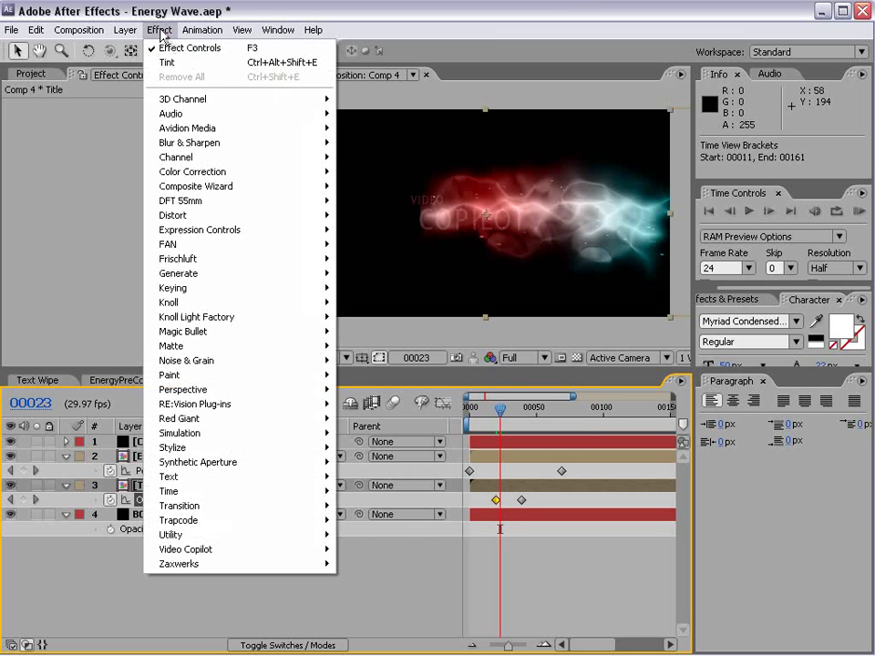
click(125, 215)
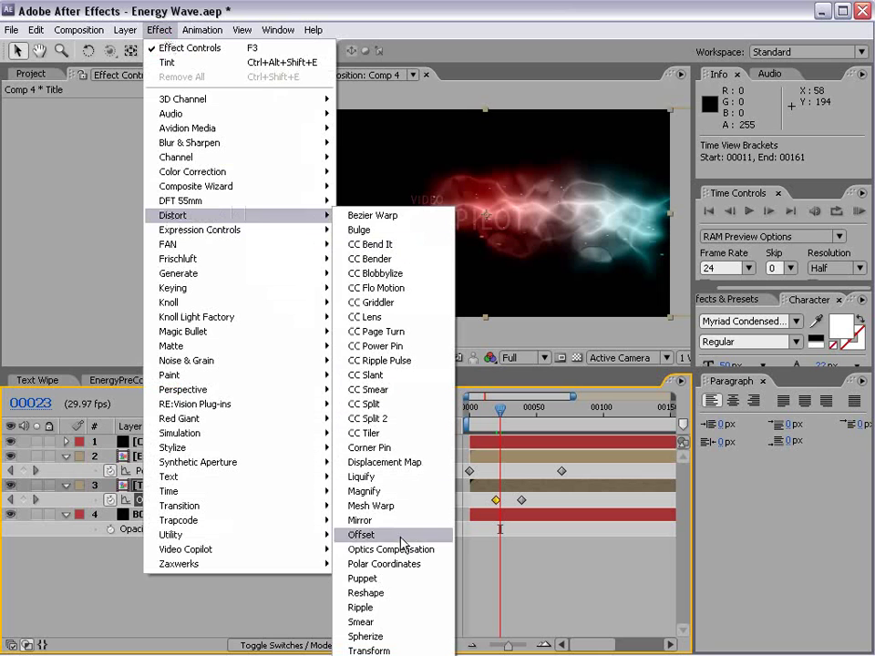
click(383, 648)
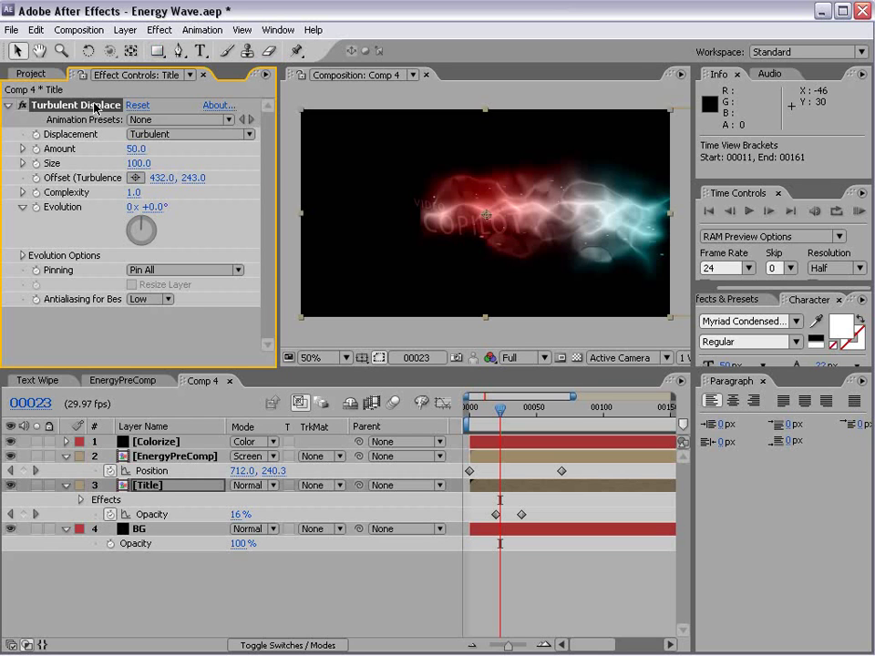
click(36, 485)
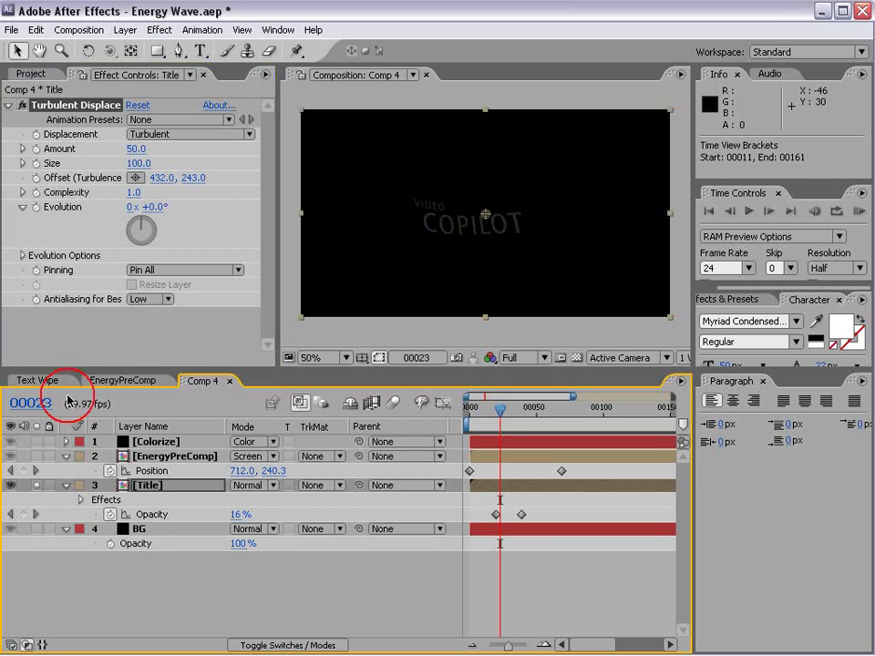
drag(137, 163, 718, 193)
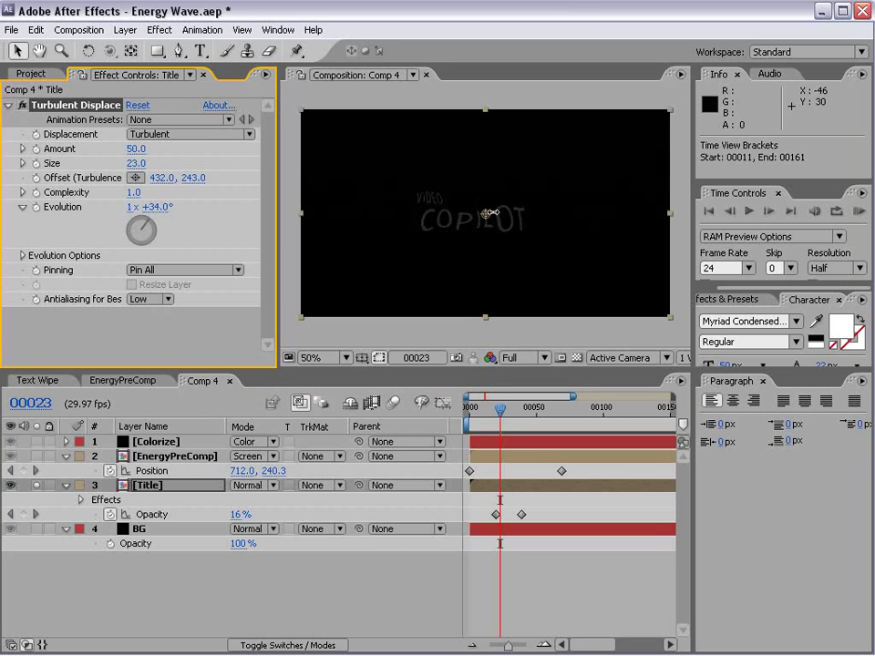
click(186, 133)
click(182, 166)
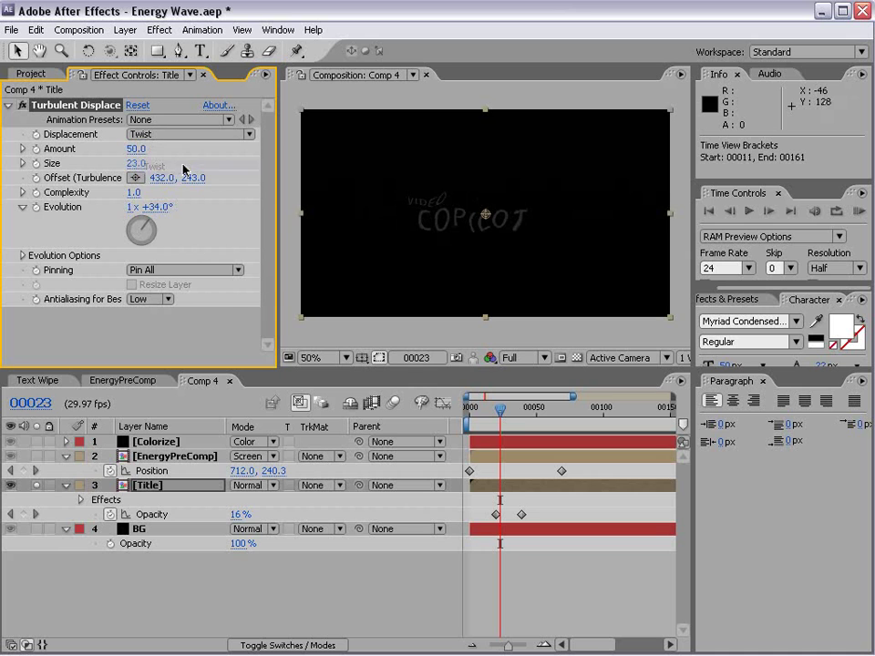
drag(145, 214, 474, 195)
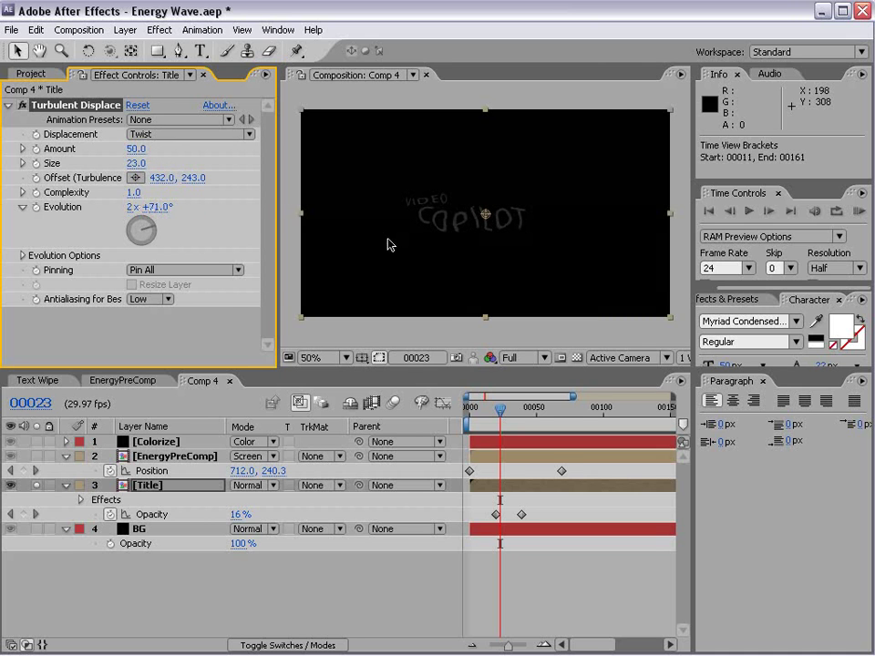
Drive Turbulent Displace Evolution with the expression time*500 and scrub ahead to check the twist
alt+click(37, 208)
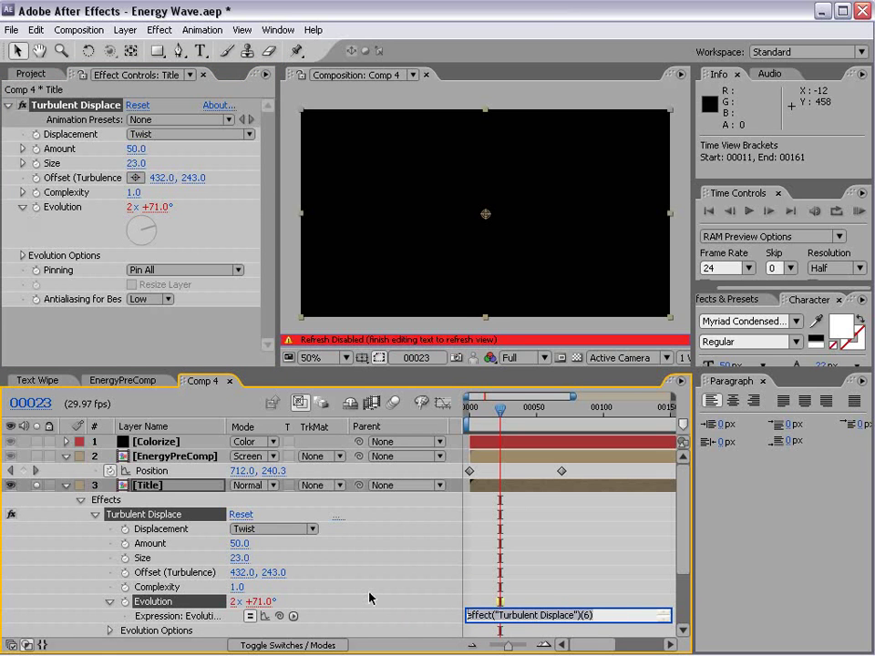
text(time*500)
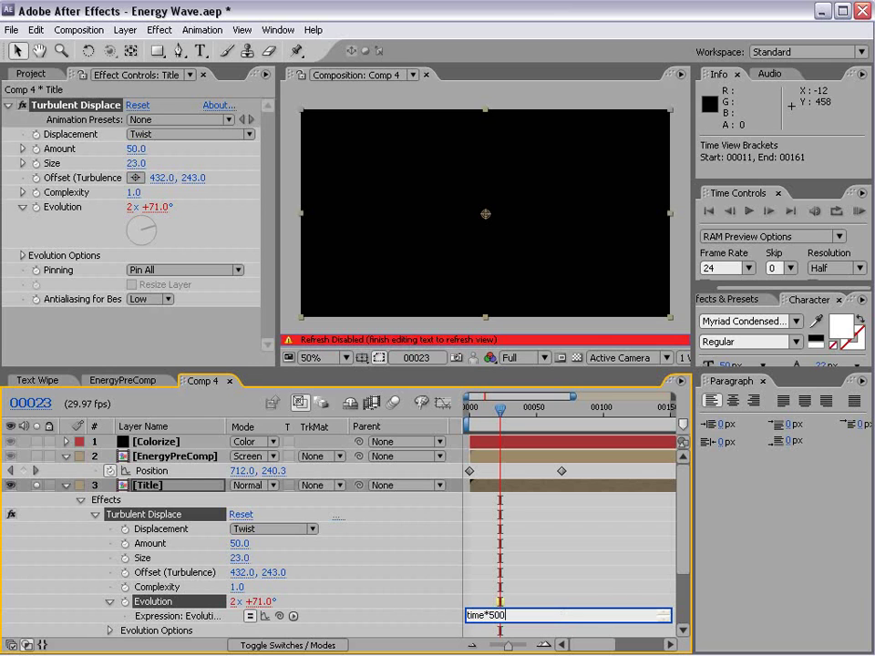
click(511, 601)
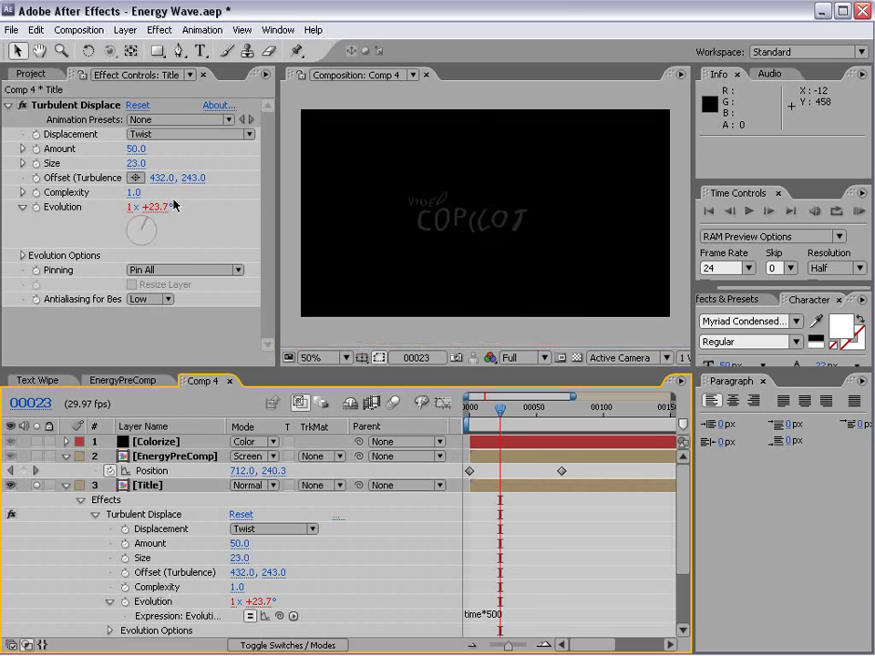
drag(527, 420, 563, 420)
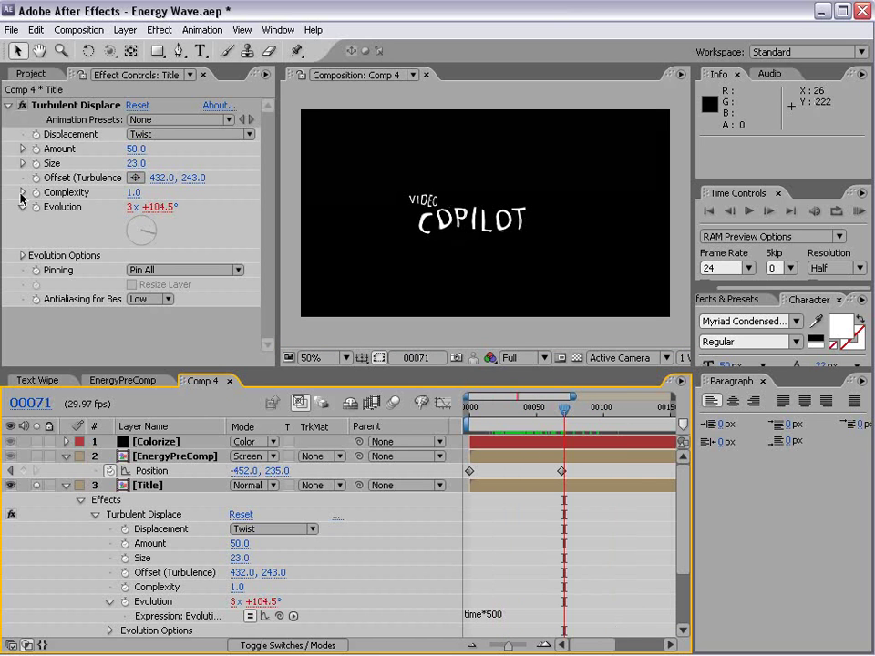
Keyframe the distortion Amount at 50 on frame 00040, then set Amount 0 around frame 00052
click(35, 148)
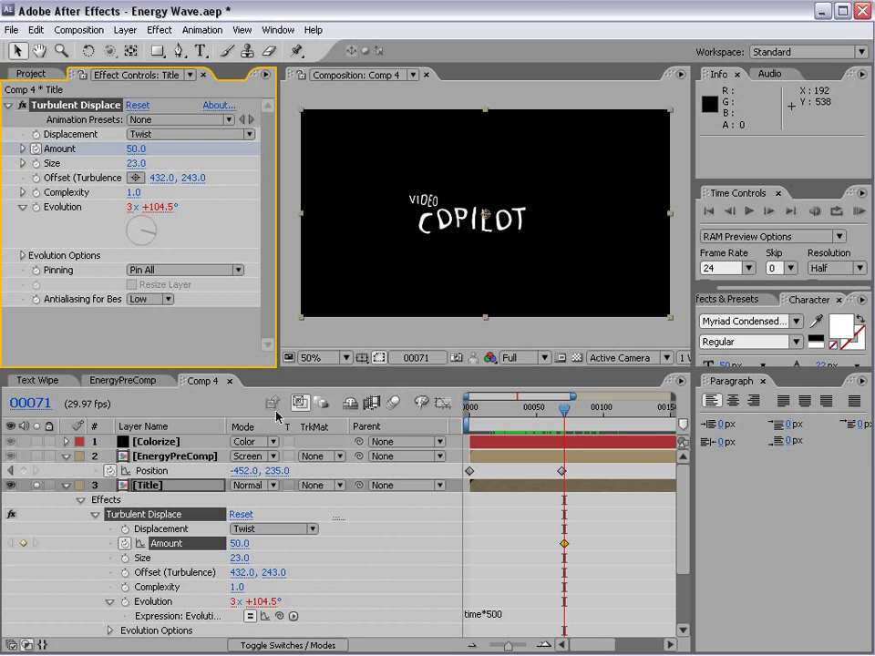
click(78, 485)
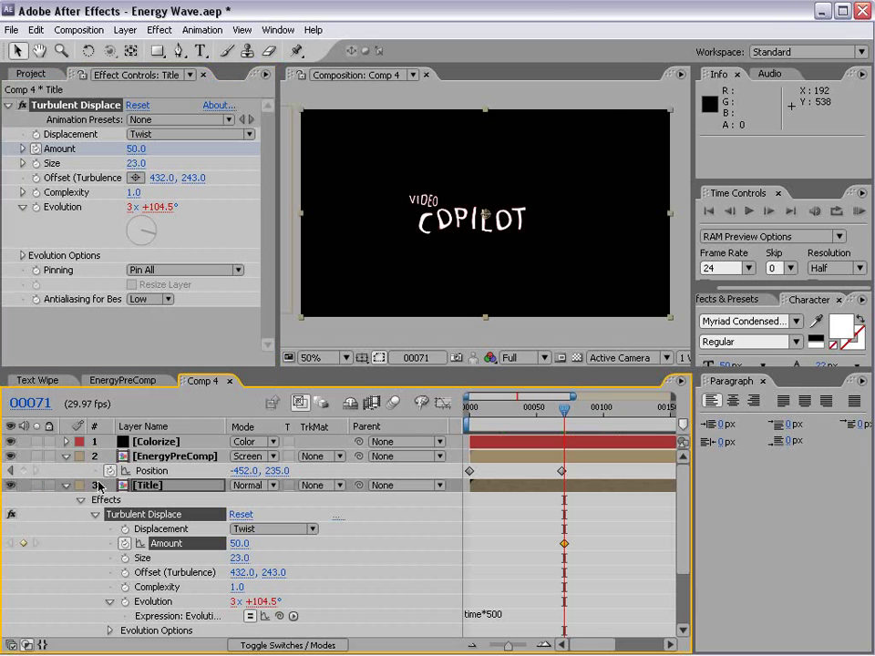
click(65, 485)
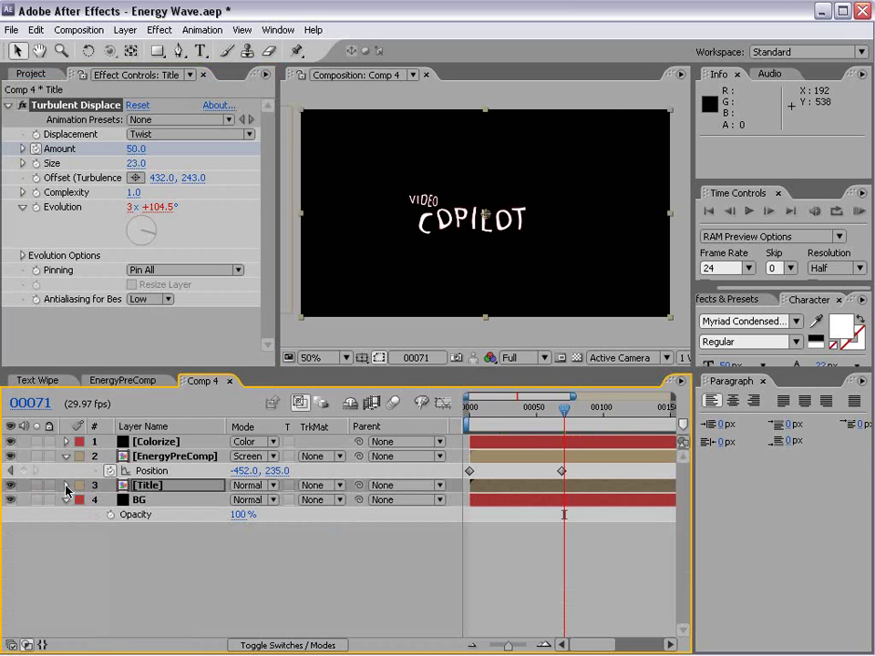
key(u)
drag(562, 413, 538, 430)
drag(563, 515, 522, 513)
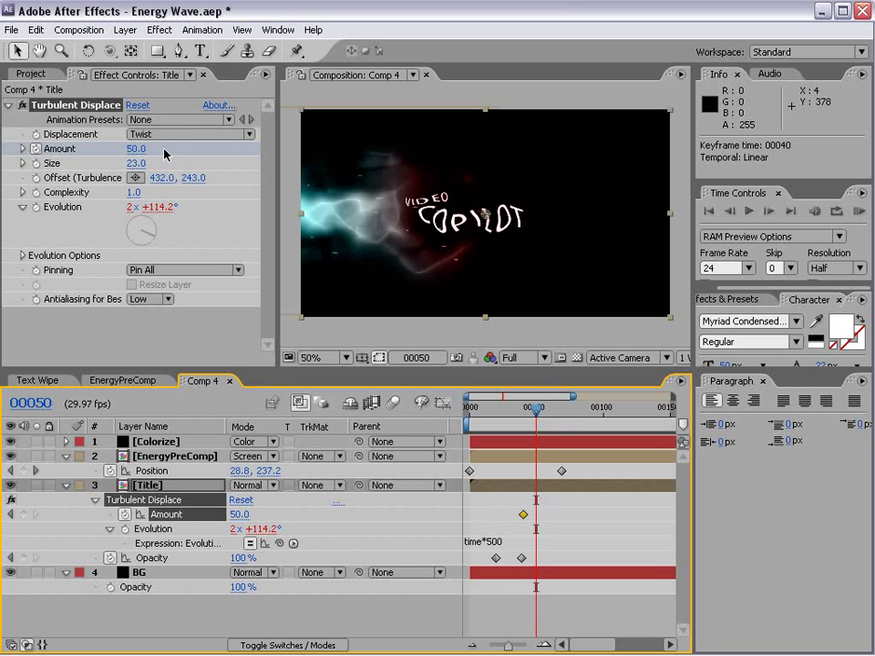
click(135, 149)
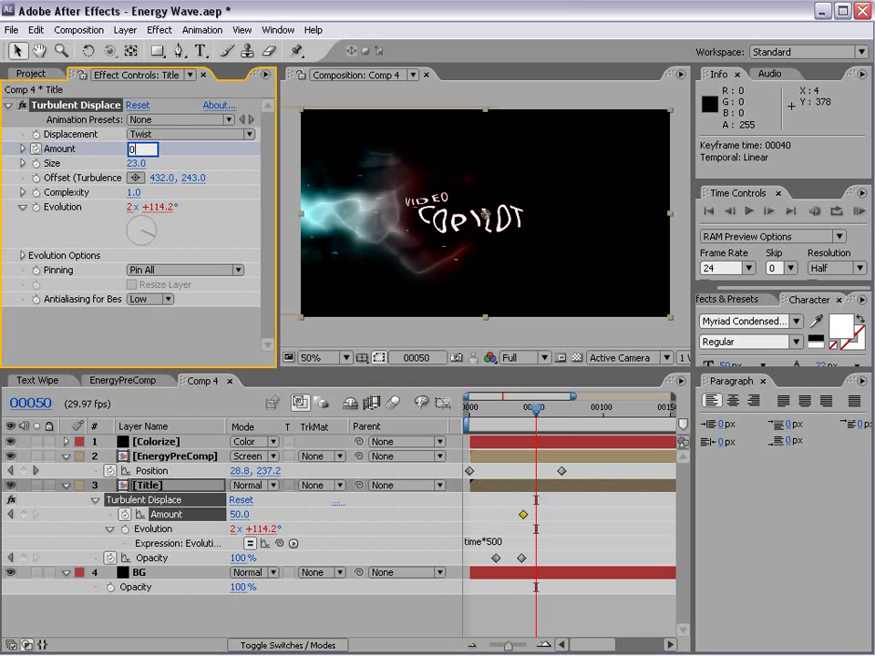
text(0)
key(Return)
Easy Ease the final Amount keyframe and shape the Amount curve in the Graph Editor
mouse_move(541, 414)
mouse_down()
mouse_move(504, 422)
mouse_move(541, 419)
mouse_up()
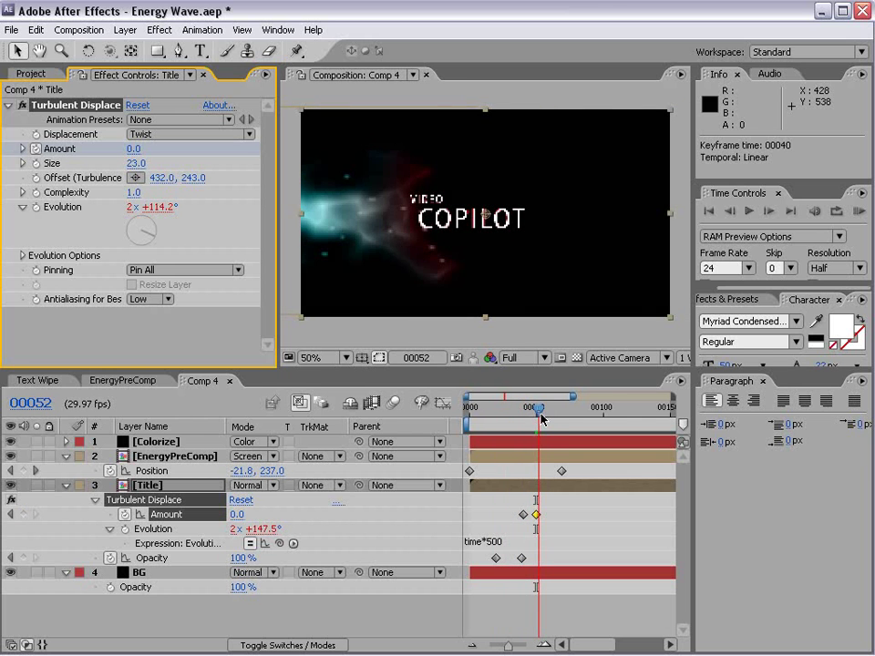
ctrl+click(537, 514)
click(446, 406)
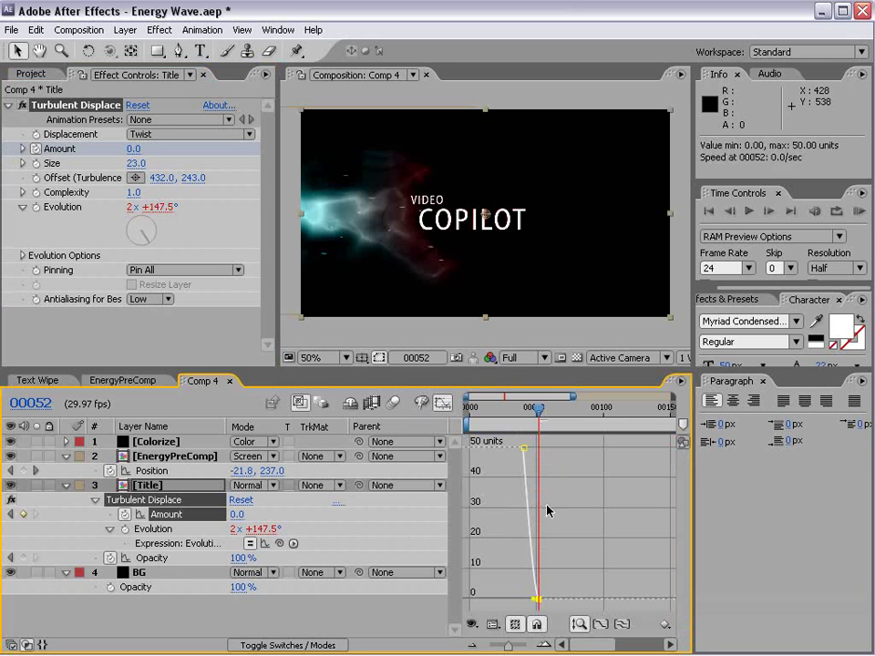
click(532, 601)
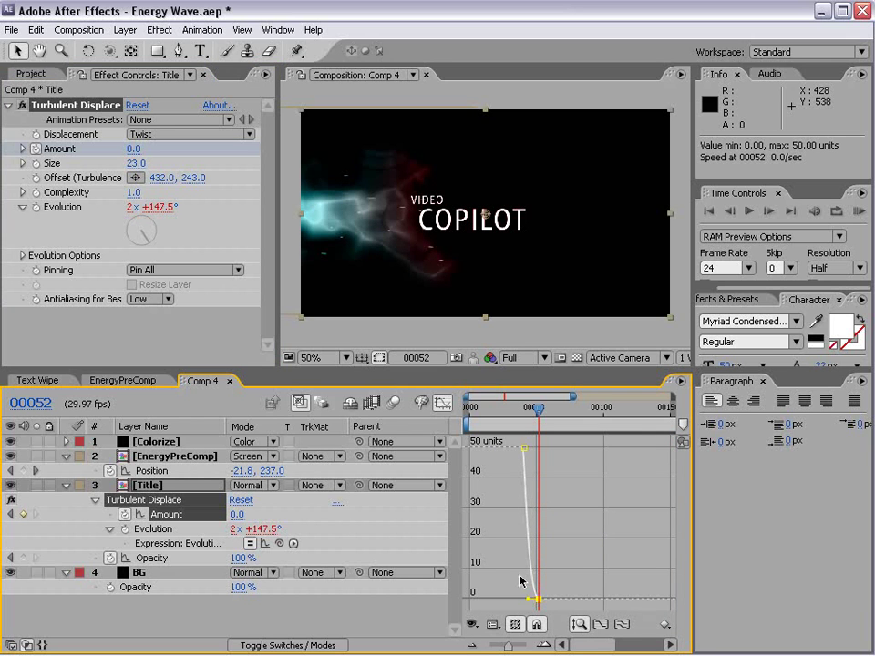
scroll(598, 470, up, 5)
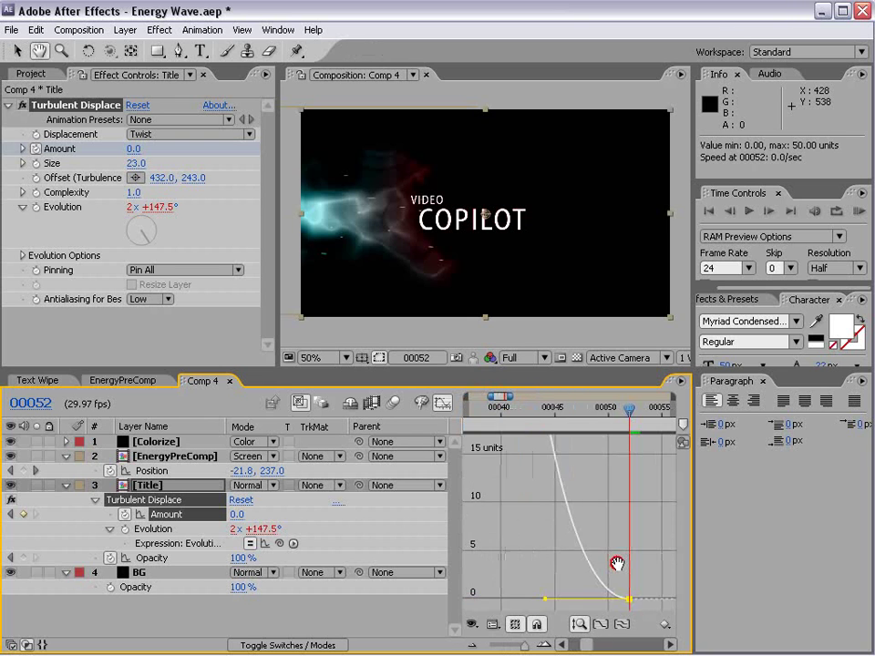
drag(615, 620, 593, 561)
key(v)
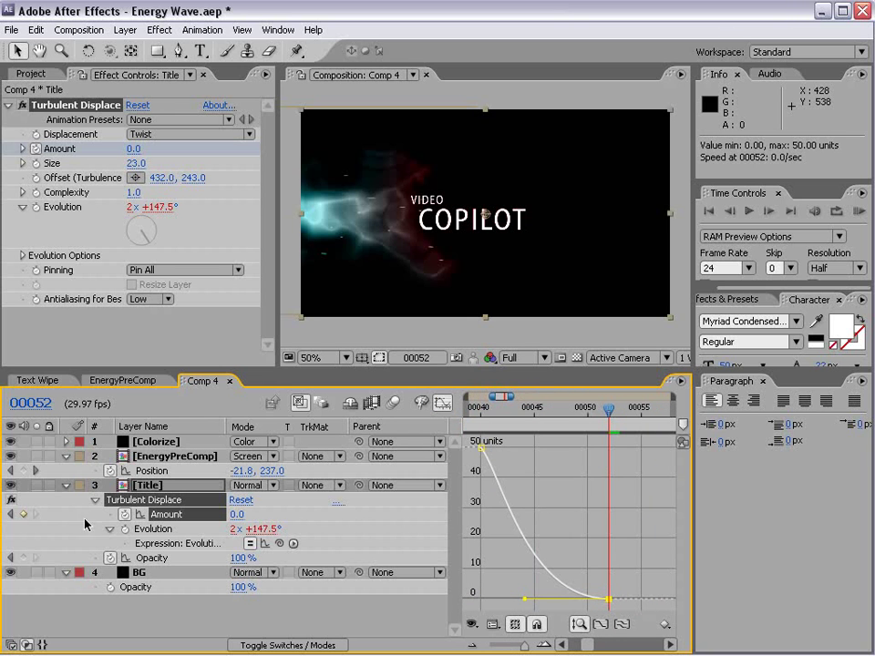
click(529, 601)
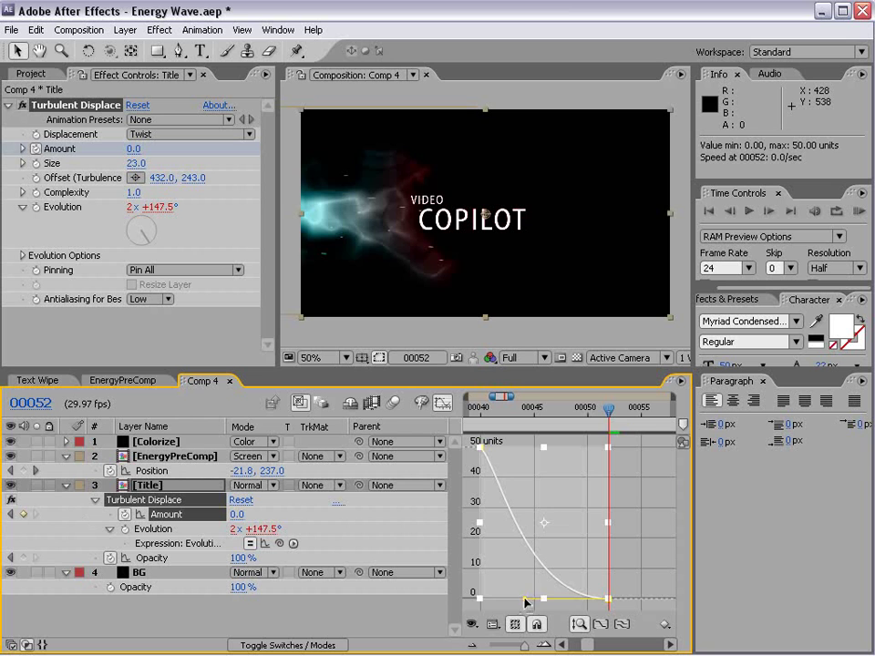
Preview the title transition and fit the whole composition in the timeline
key(space)
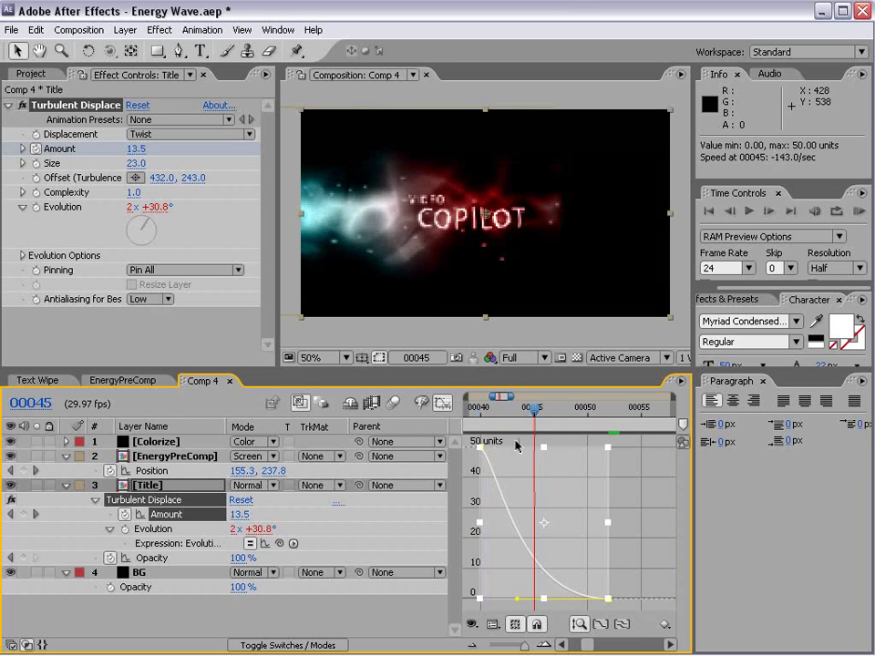
click(442, 402)
drag(512, 396, 671, 396)
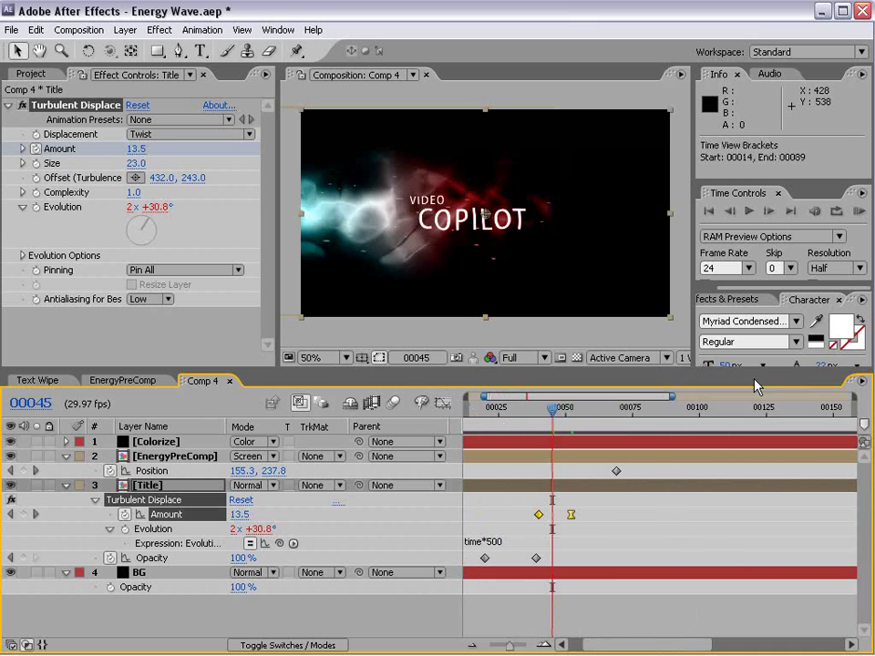
key(semicolon)
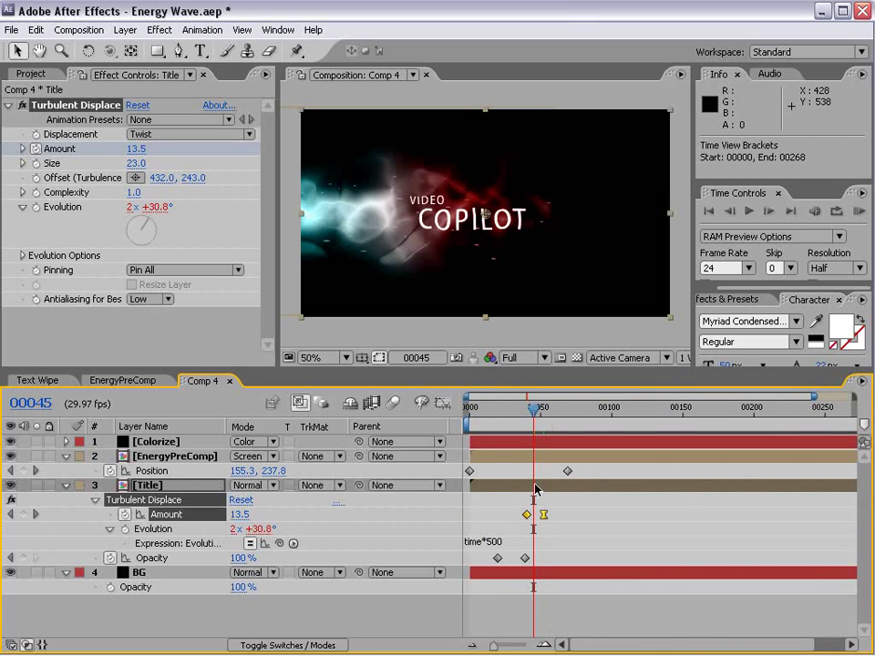
Add a Glow effect to the Title layer with Glow Radius 17
click(504, 486)
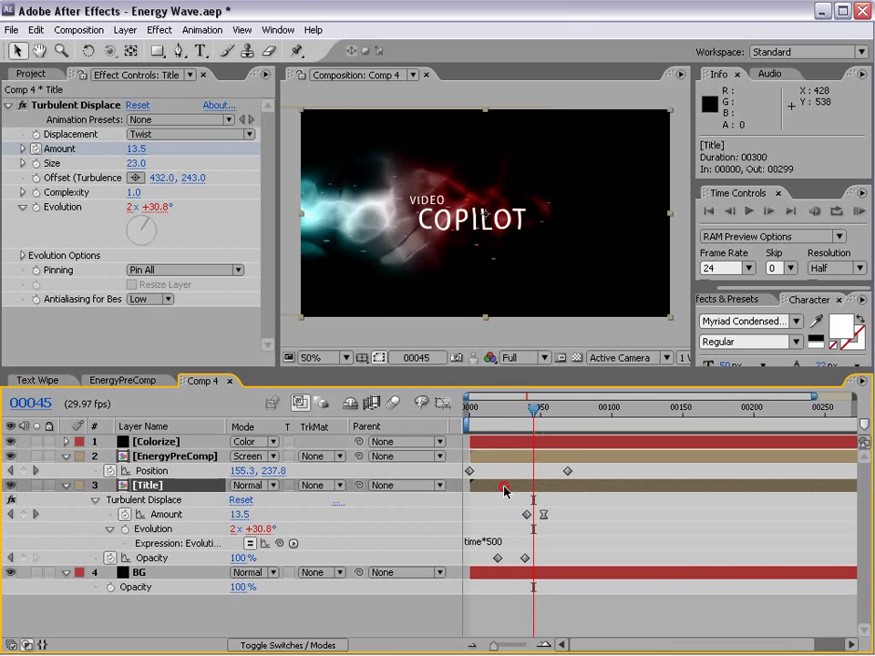
click(161, 29)
mouse_move(198, 448)
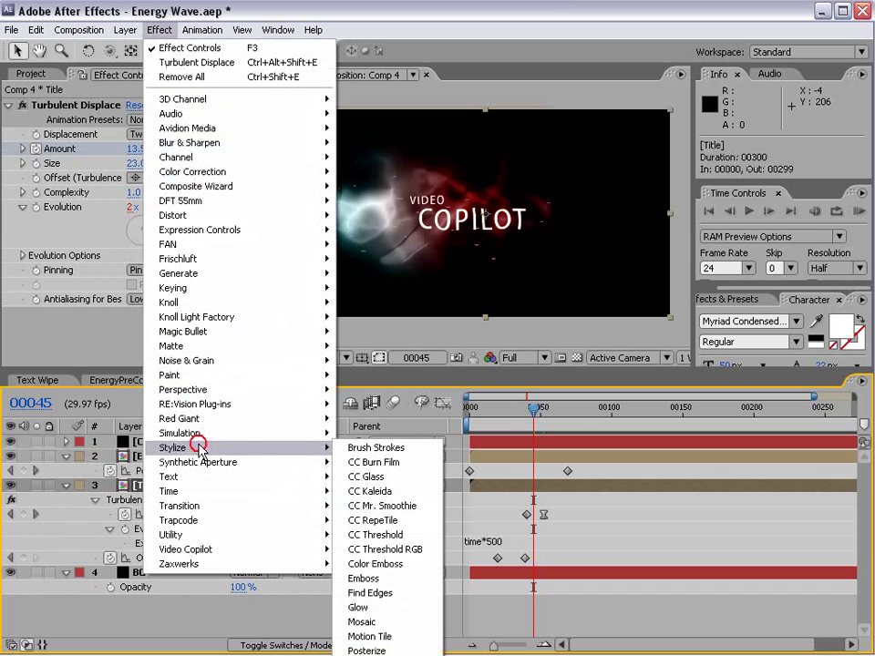
click(378, 607)
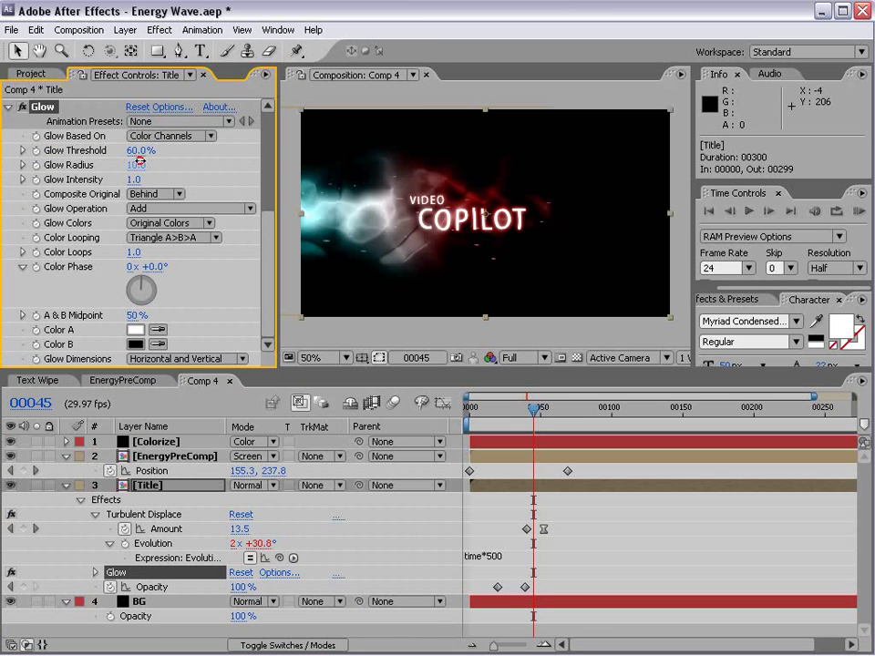
drag(139, 162, 146, 153)
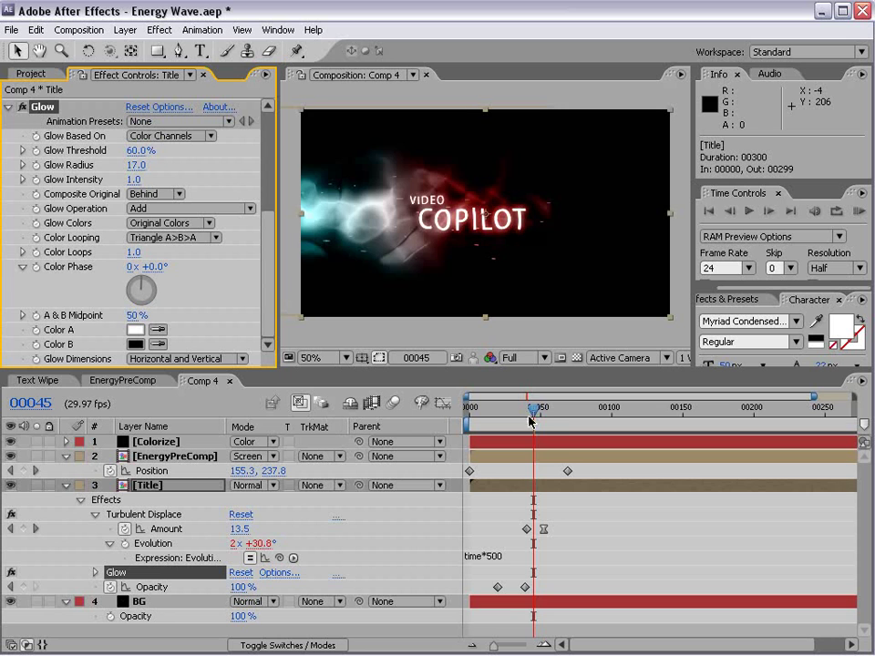
Add Fast Blur to the title, keyframing Blurriness 16 at frame 00032 and 0 at frame 37
drag(531, 421, 514, 416)
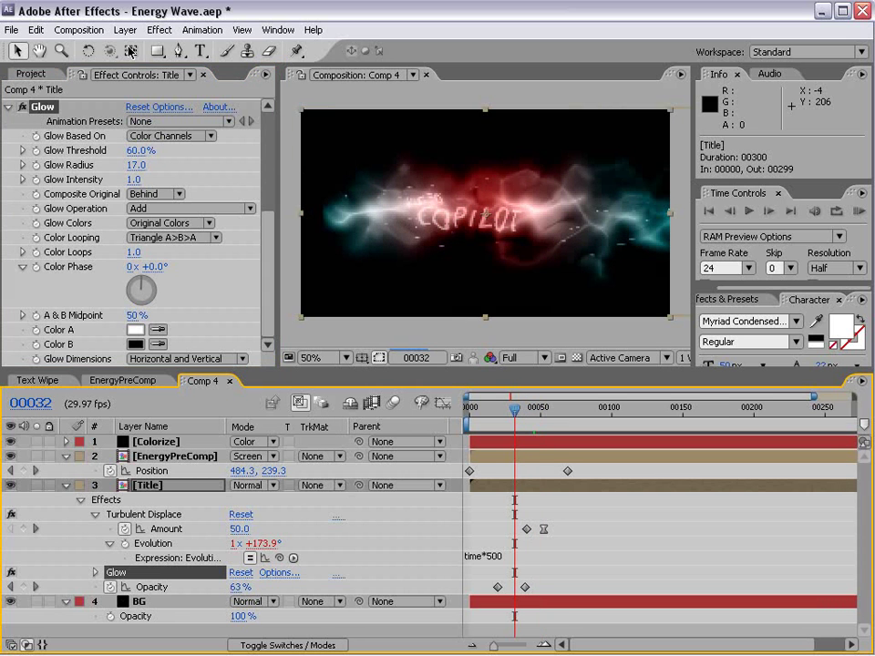
click(159, 29)
click(242, 146)
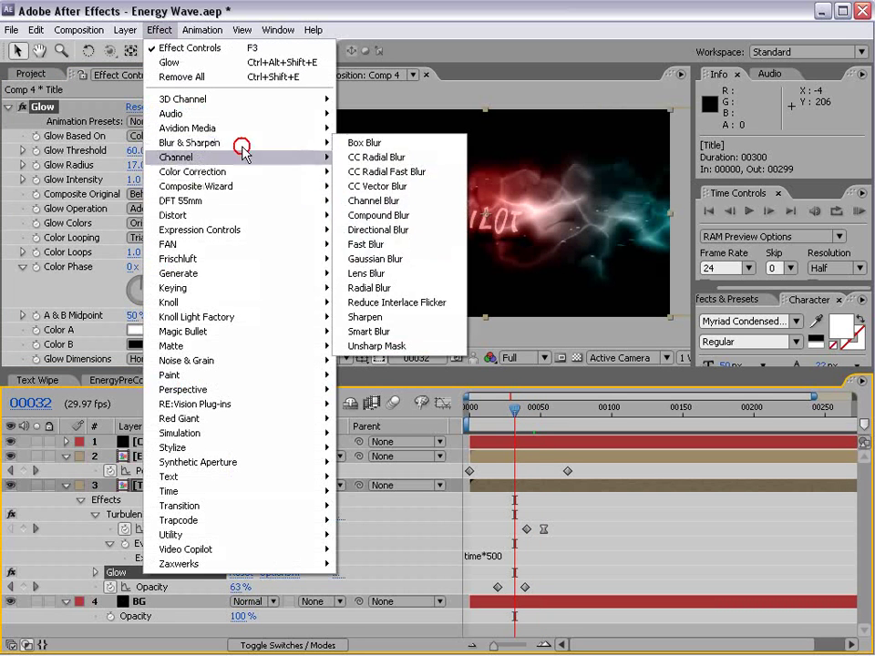
click(372, 244)
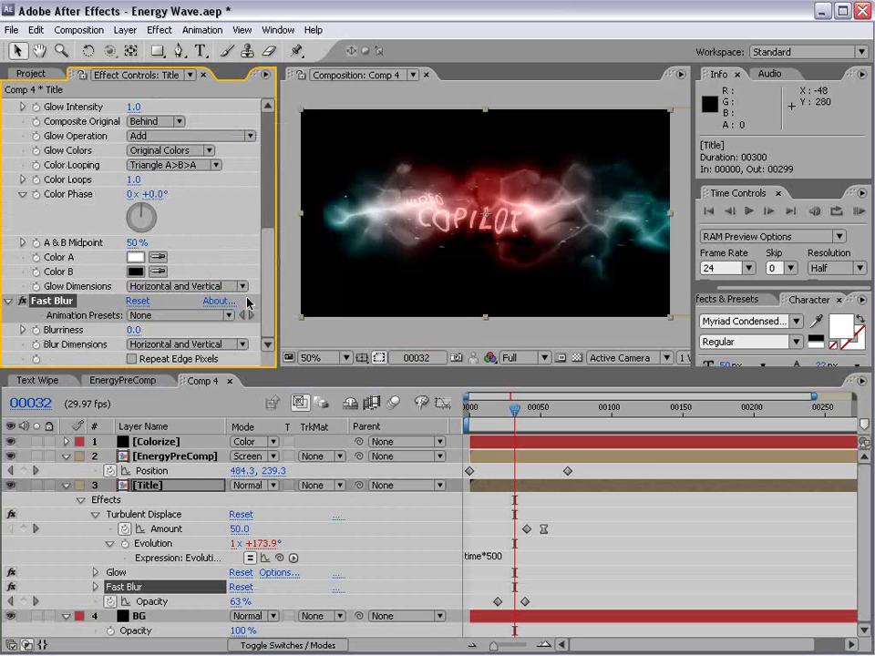
drag(133, 330, 143, 328)
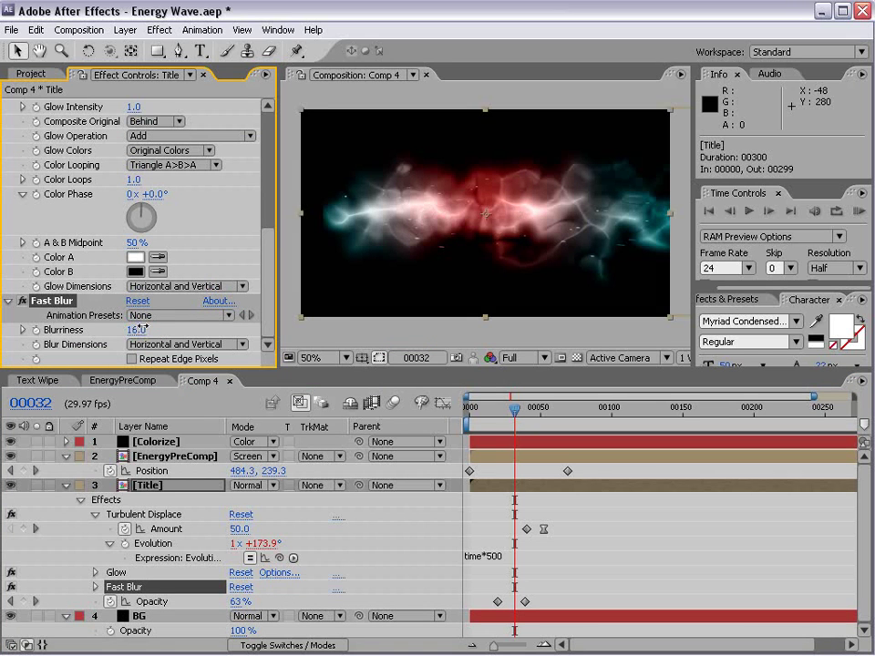
click(37, 333)
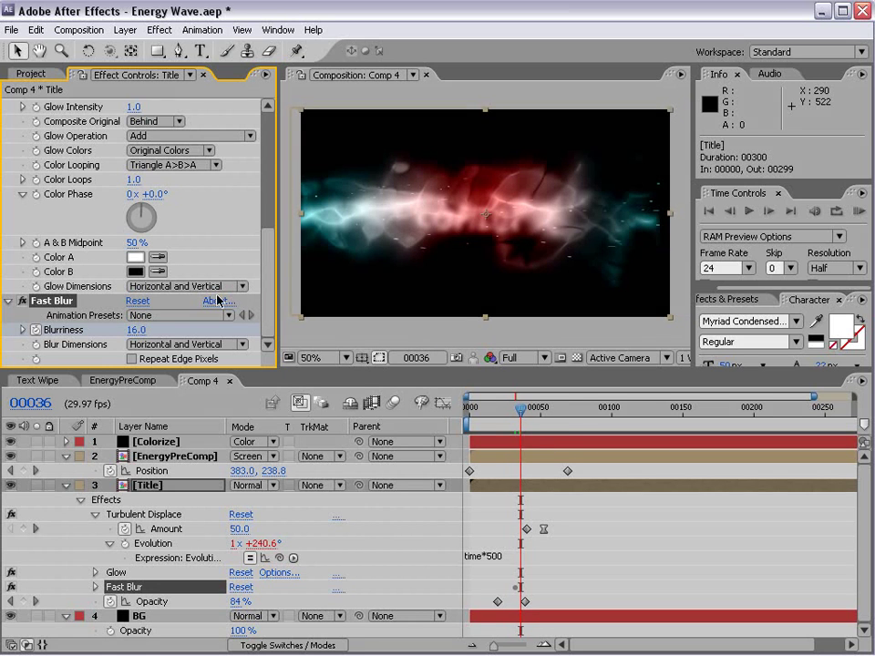
click(134, 330)
text(0)
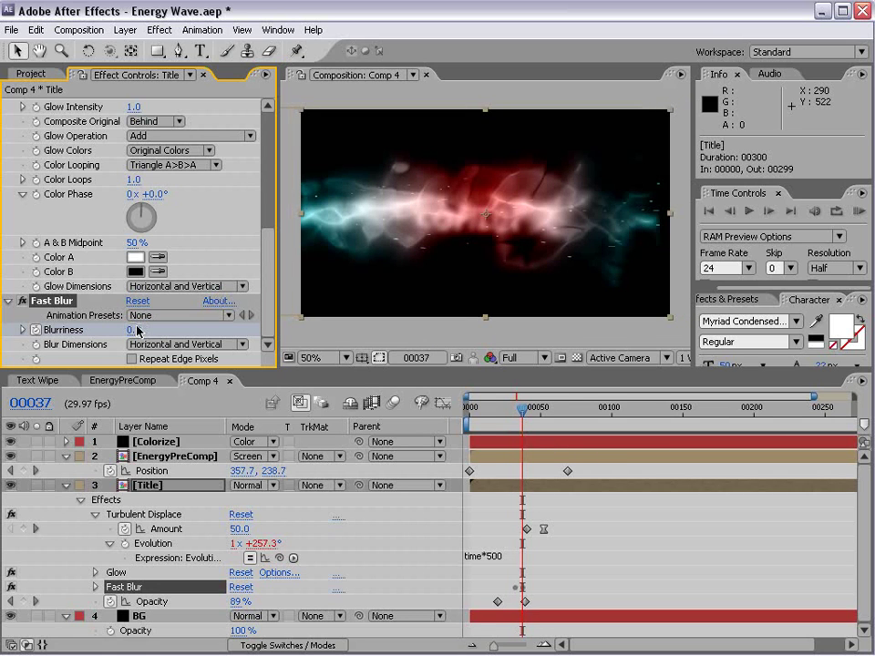
key(Return)
Show the title's animated properties and scrub through frames 22–49 to review the blur fade
key(u)
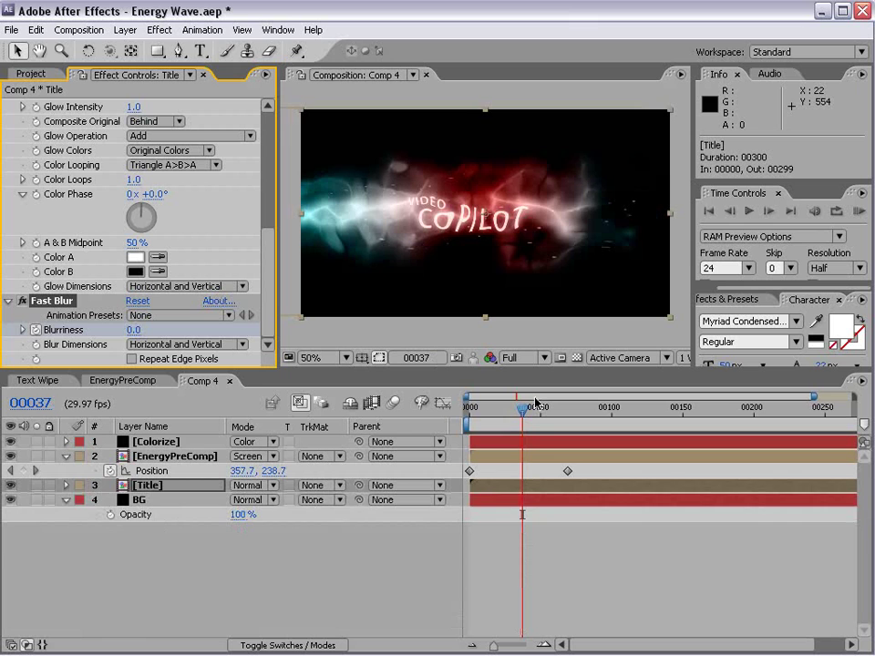
key(u)
scroll(536, 404, up, 3)
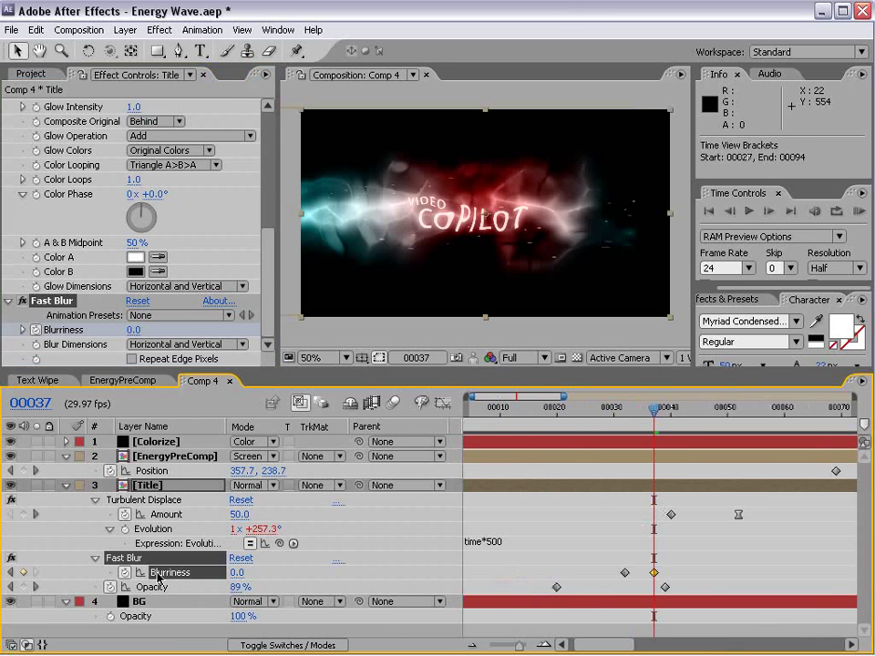
drag(651, 426, 687, 504)
key(minus)
key(minus)
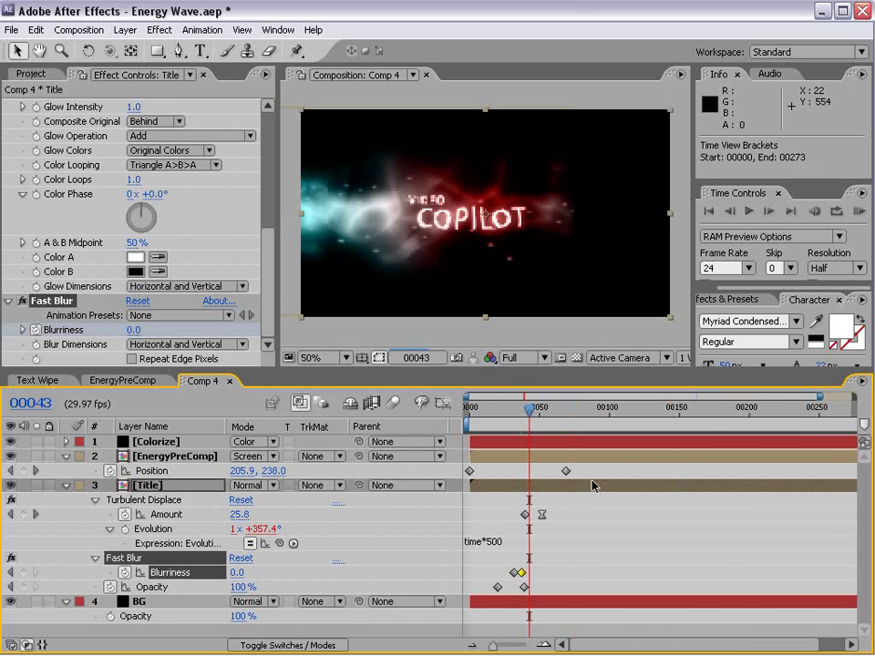
With safe guides on, nudge the VIDEO COPILOT title right to 468, 243 and play it back
click(66, 458)
drag(552, 417, 582, 415)
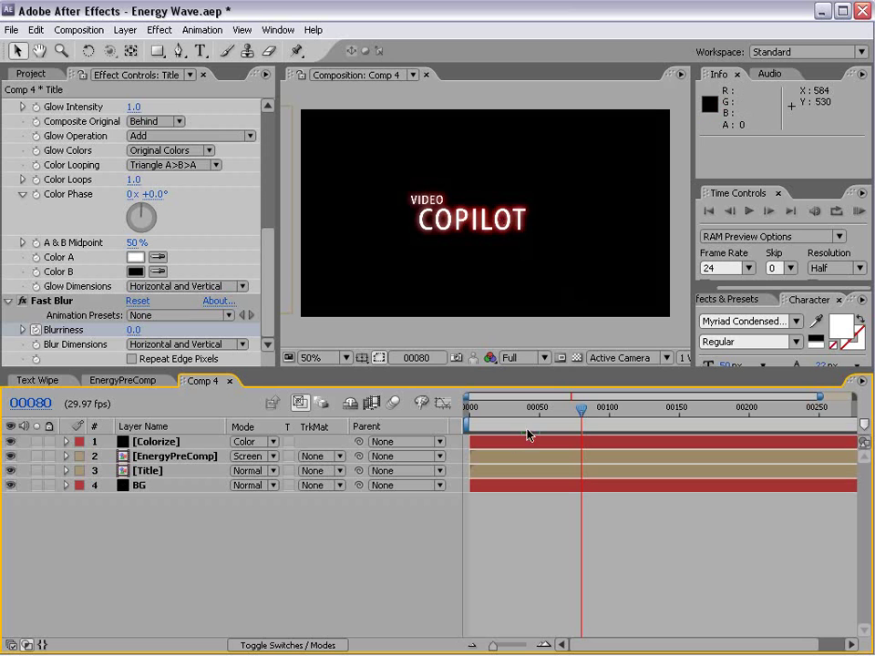
mouse_move(528, 424)
mouse_down()
mouse_move(533, 412)
mouse_move(513, 430)
mouse_move(523, 420)
mouse_up()
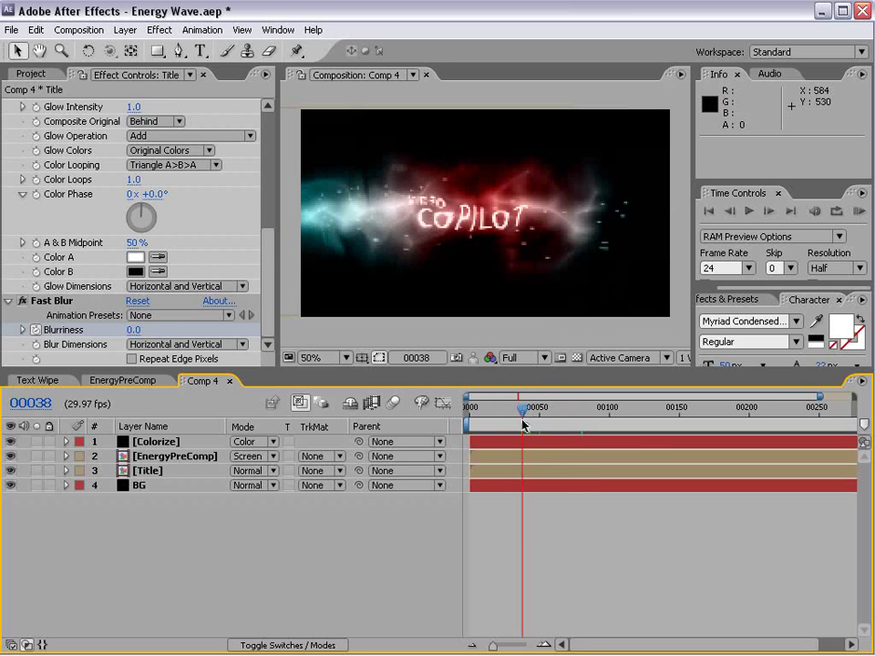
key(apostrophe)
click(159, 471)
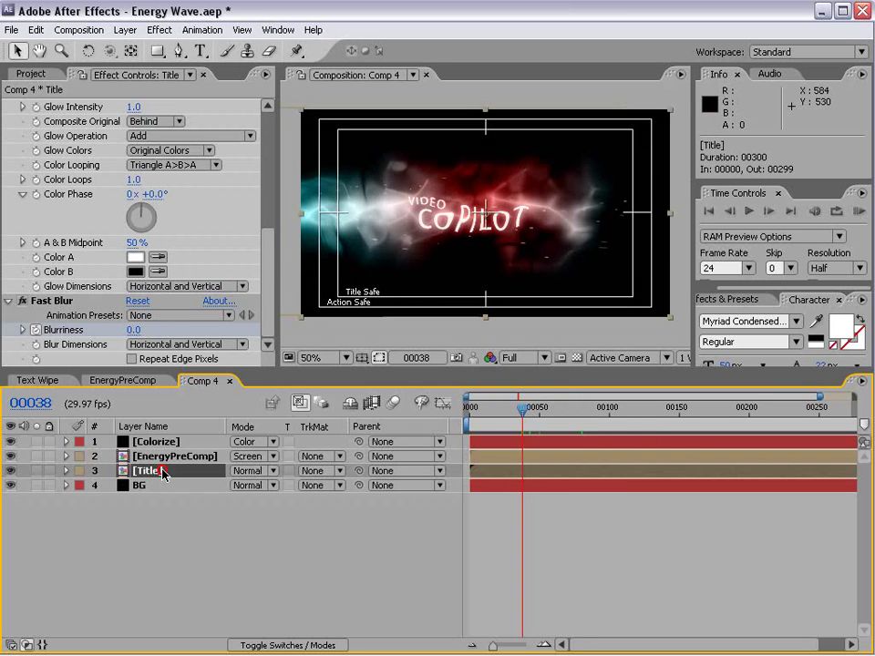
drag(483, 222, 504, 222)
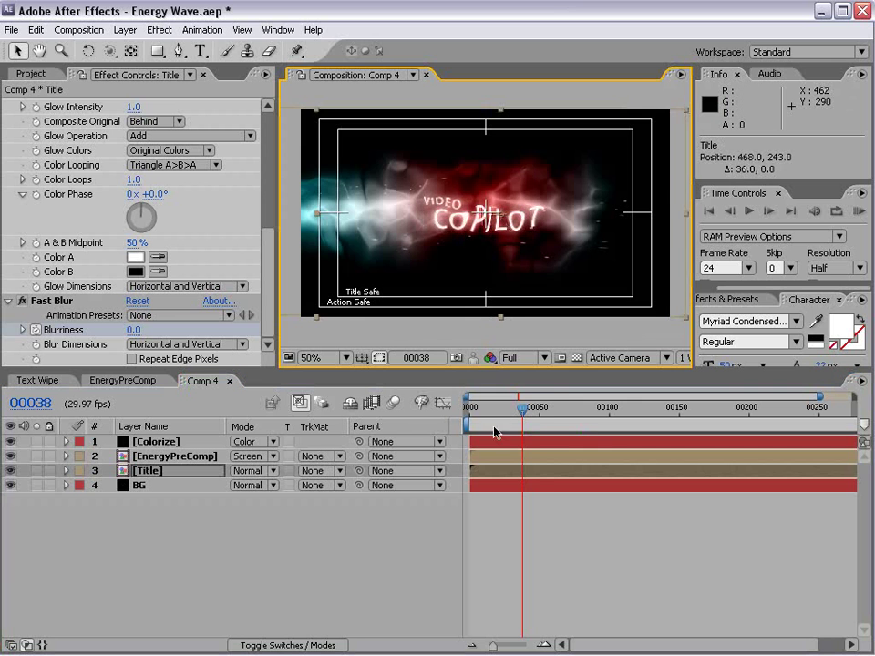
key(KP_0)
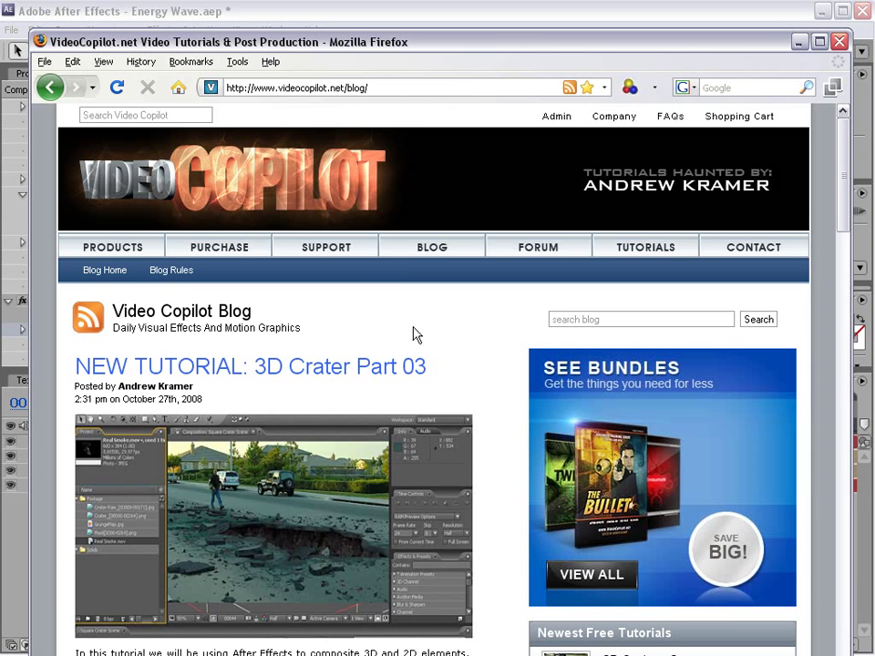
Search the Video Copilot blog for 'energy', browse the results, then return to After Effects
click(591, 314)
text(energy)
key(Return)
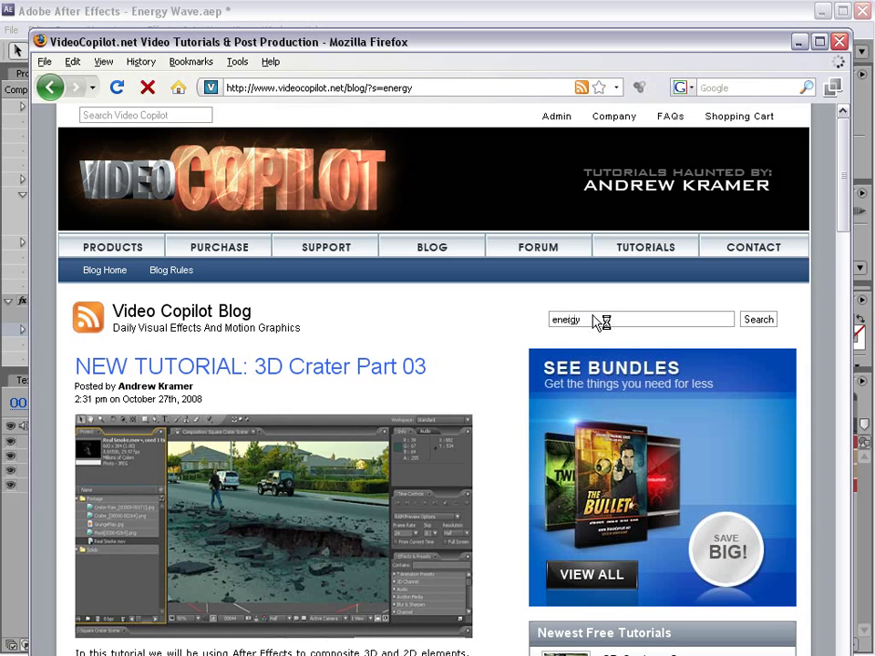
scroll(331, 366, down, 5)
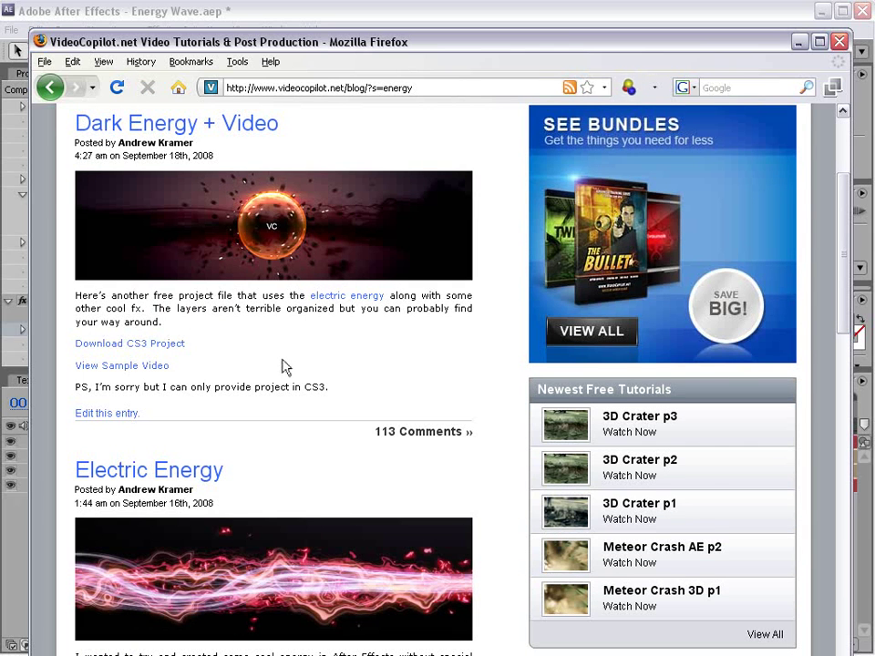
scroll(282, 367, down, 3)
scroll(299, 367, up, 4)
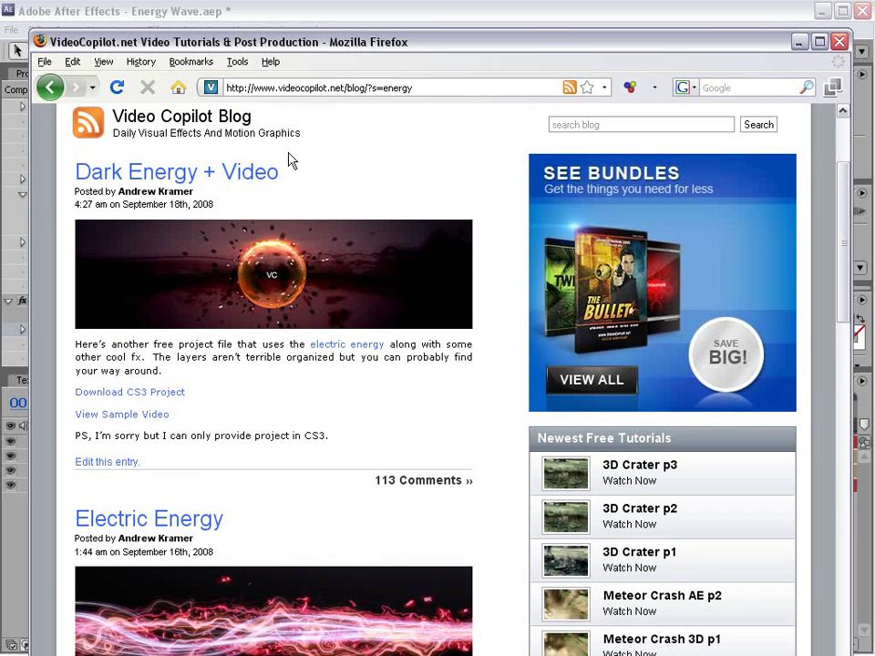
click(289, 16)
At frame 35, create a new solid layer in a saturated orange, Orange Solid 1
click(553, 410)
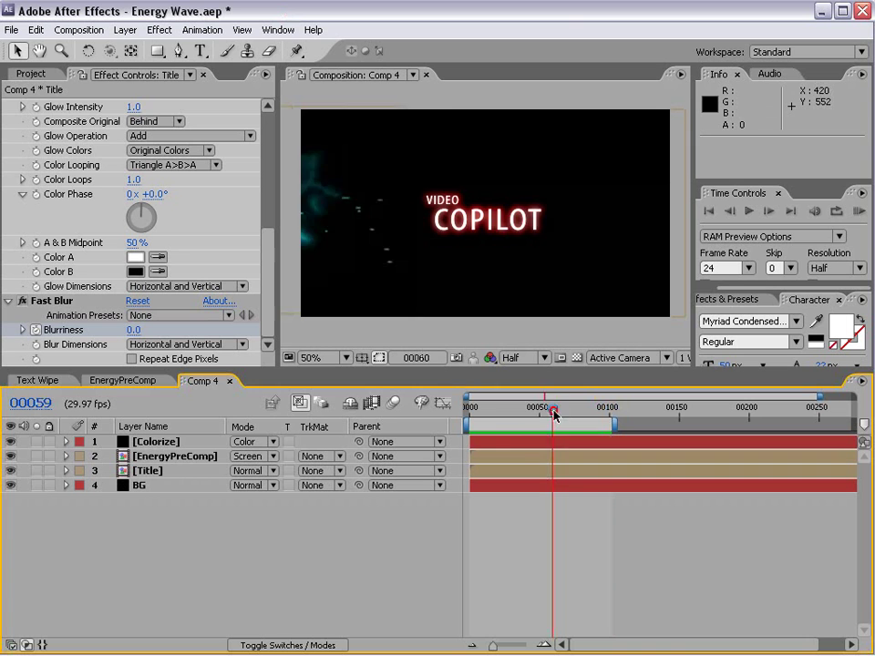
drag(553, 412, 518, 415)
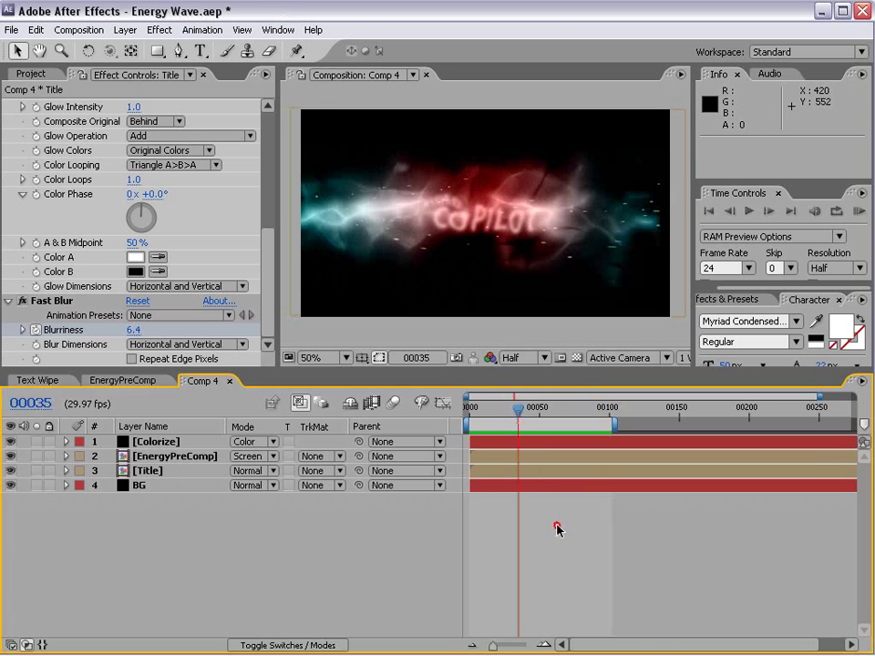
click(125, 30)
mouse_move(132, 50)
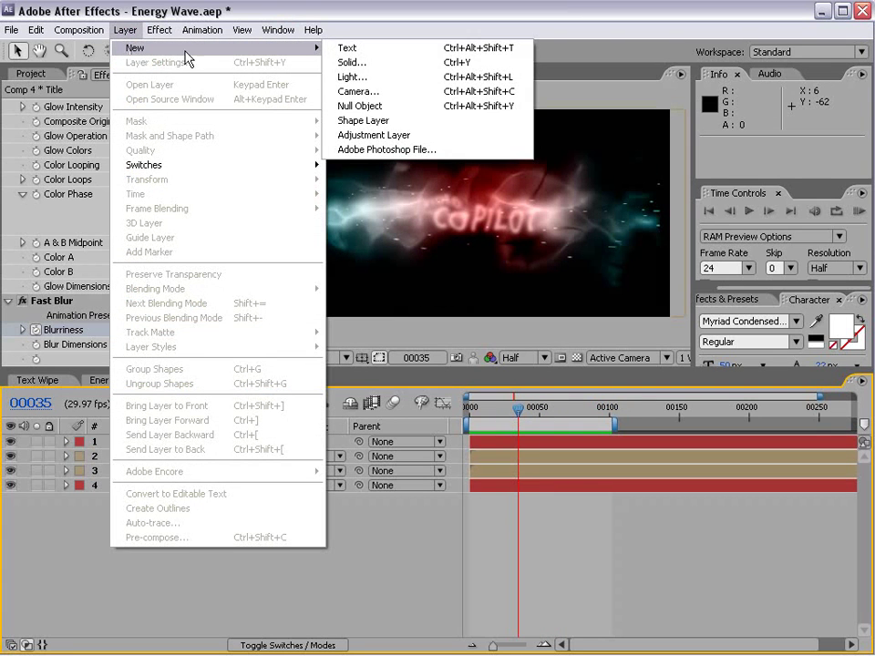
click(356, 62)
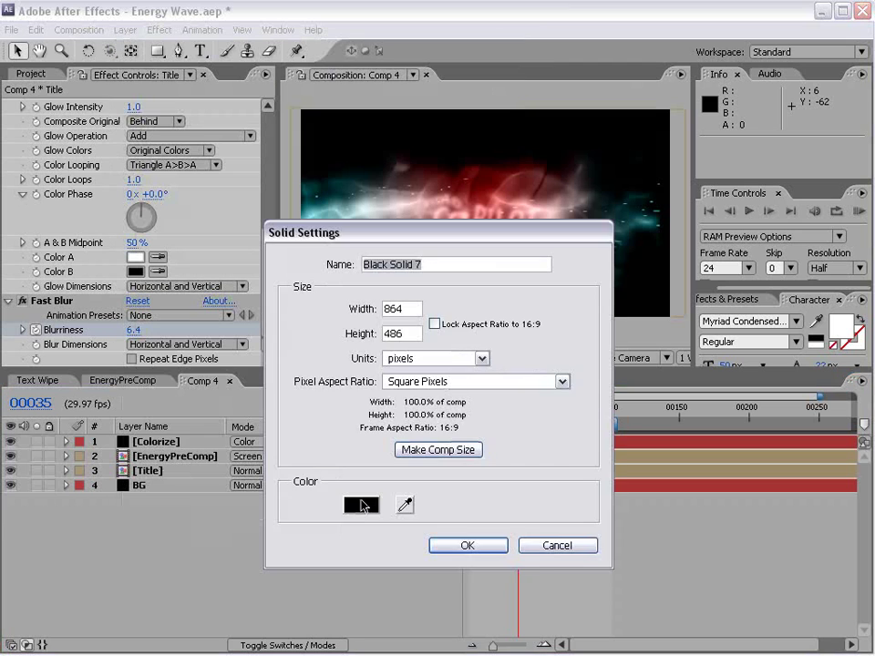
click(362, 506)
mouse_move(361, 502)
mouse_down()
mouse_move(412, 404)
mouse_move(393, 384)
mouse_up()
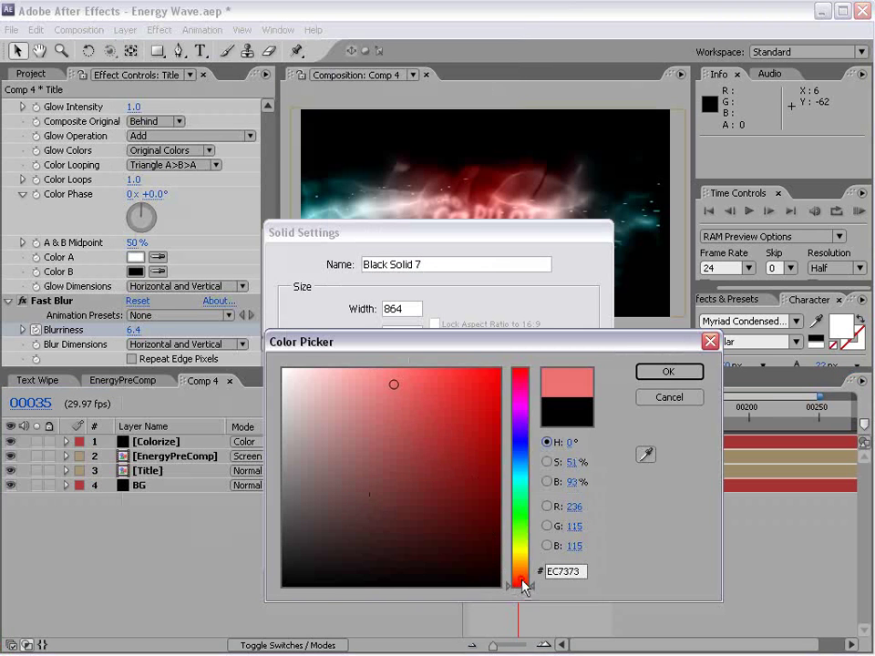
drag(525, 586, 523, 574)
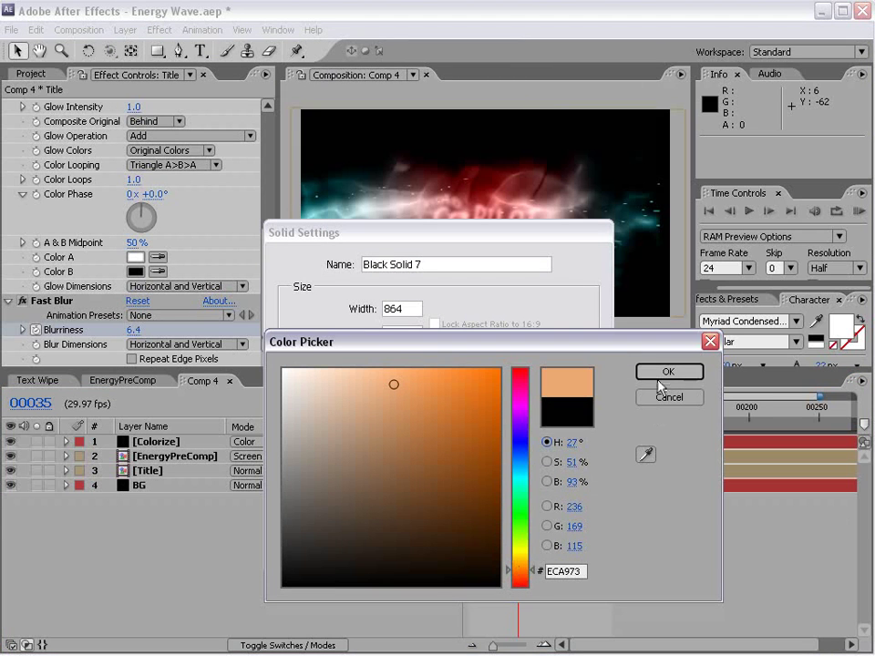
click(456, 380)
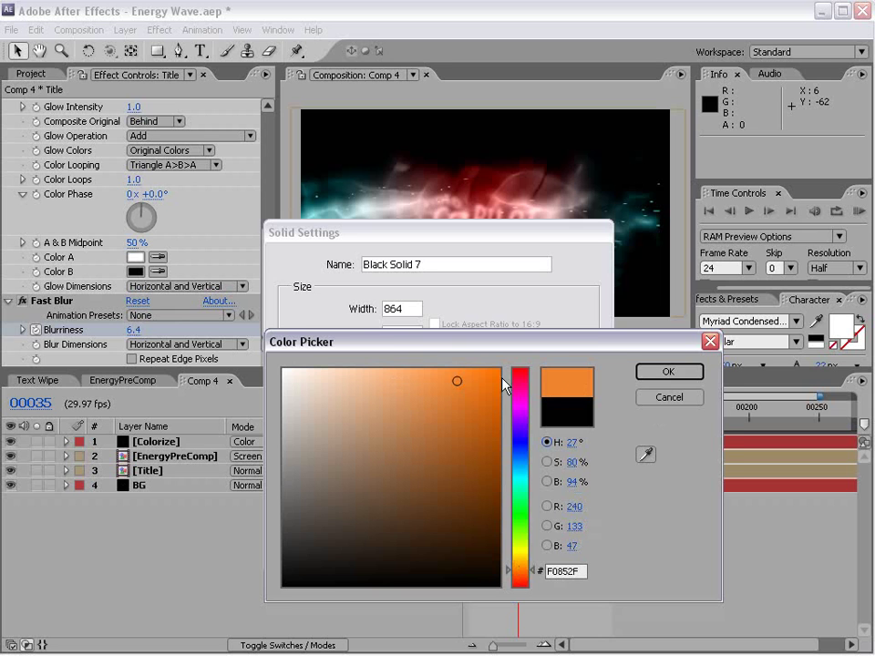
click(674, 373)
click(452, 541)
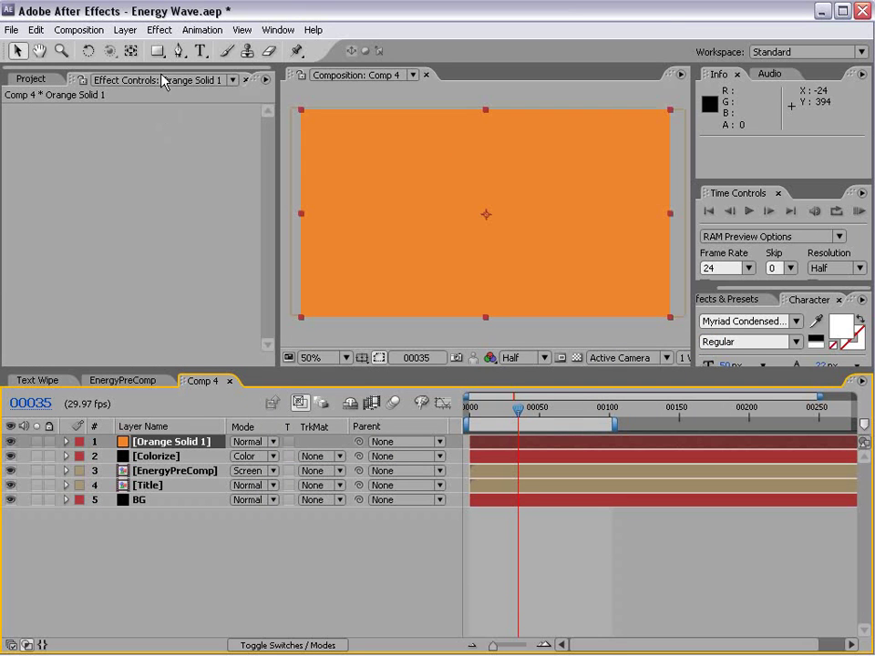
Draw a centred circular ellipse mask on Orange Solid 1 and select Mask 1
drag(157, 51, 228, 88)
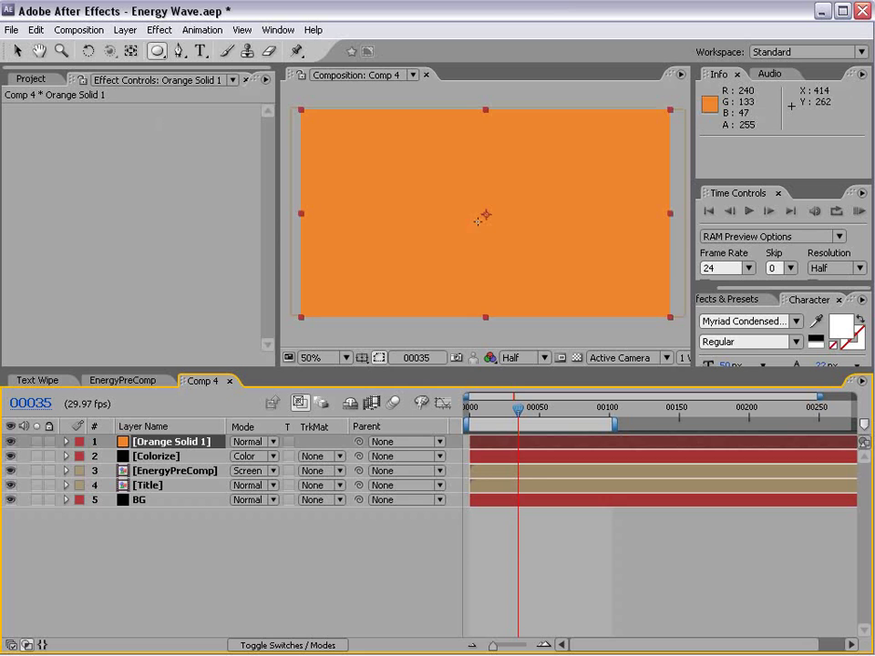
drag(485, 214, 533, 262)
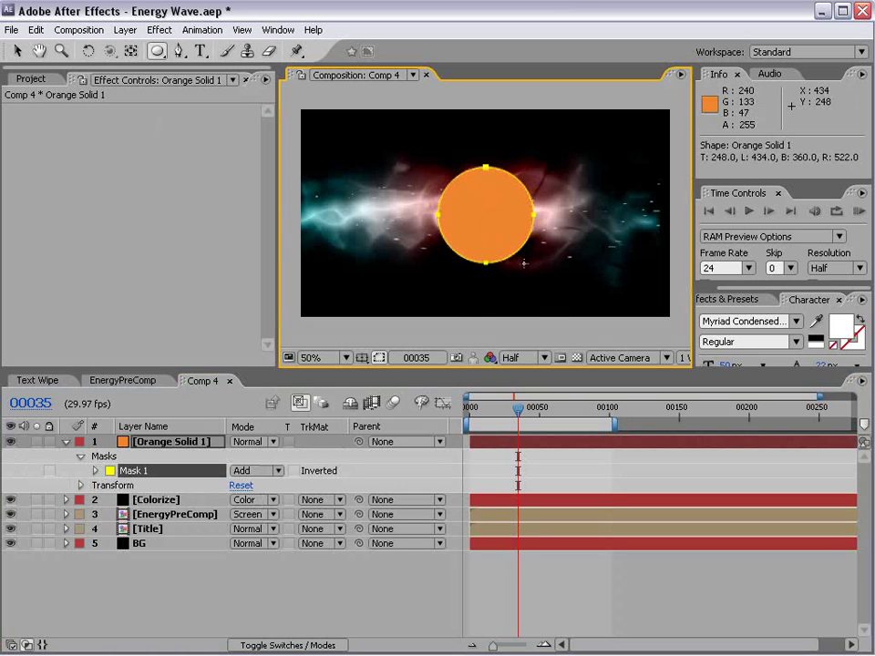
click(169, 445)
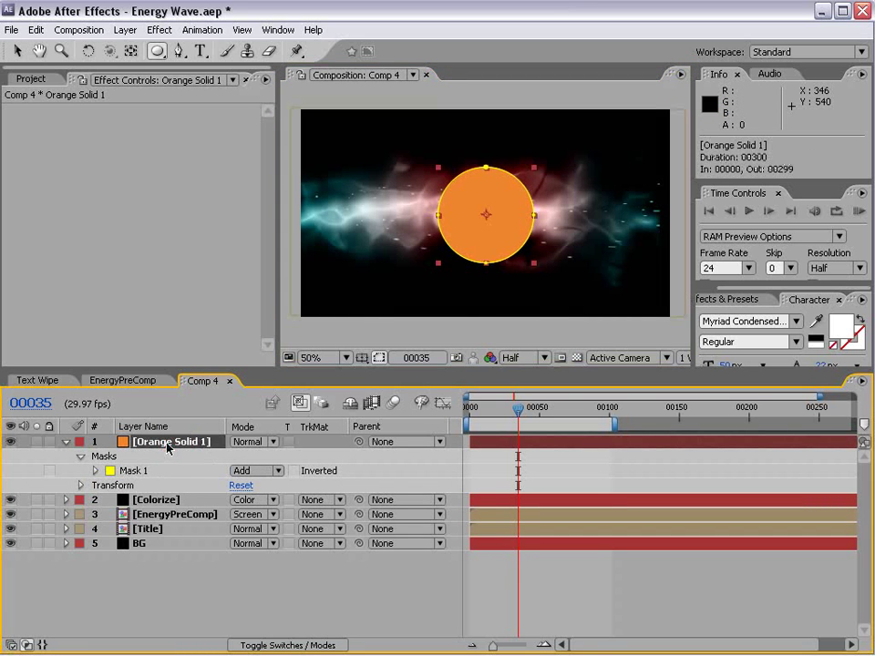
click(94, 470)
click(133, 471)
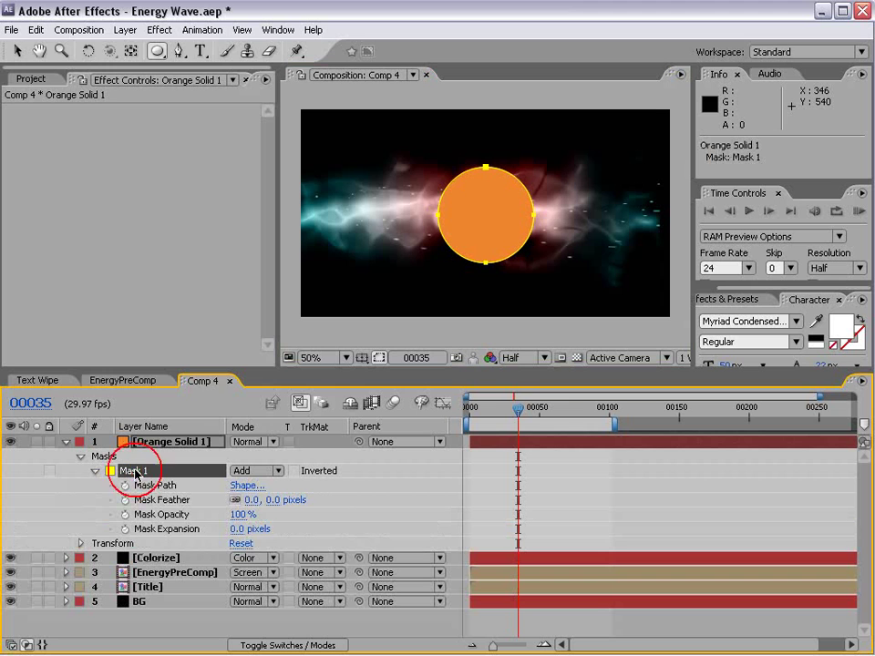
Duplicate Mask 1 as Mask 2, set it to Subtract with Mask Feather 66
click(36, 29)
click(64, 180)
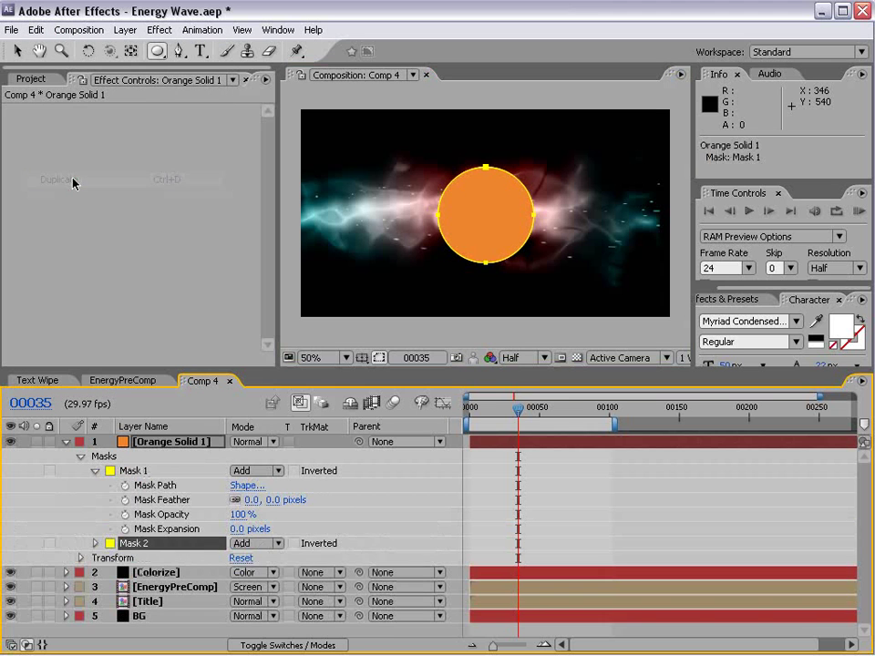
click(255, 542)
click(270, 558)
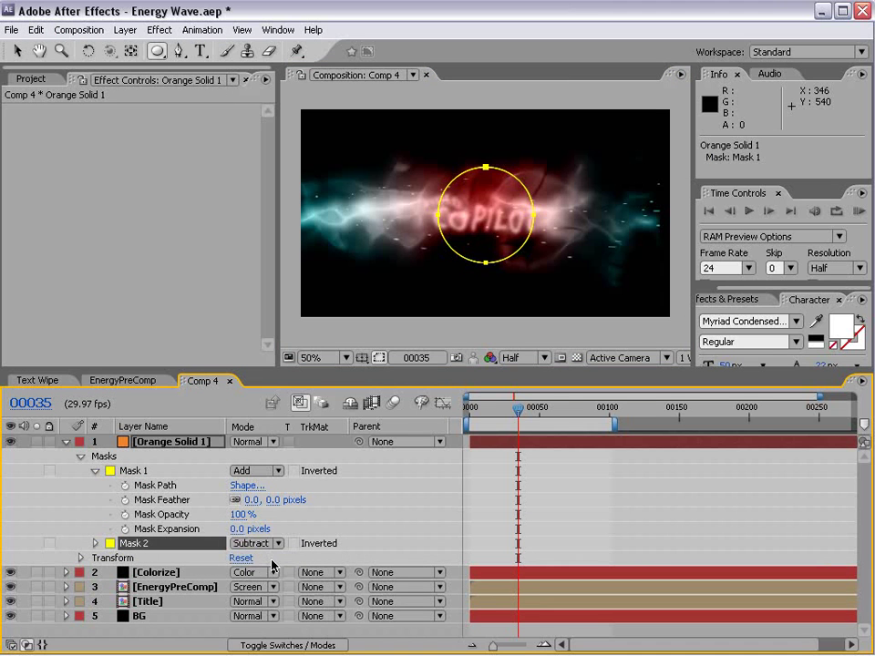
key(m)
key(m)
scroll(188, 560, down, 1)
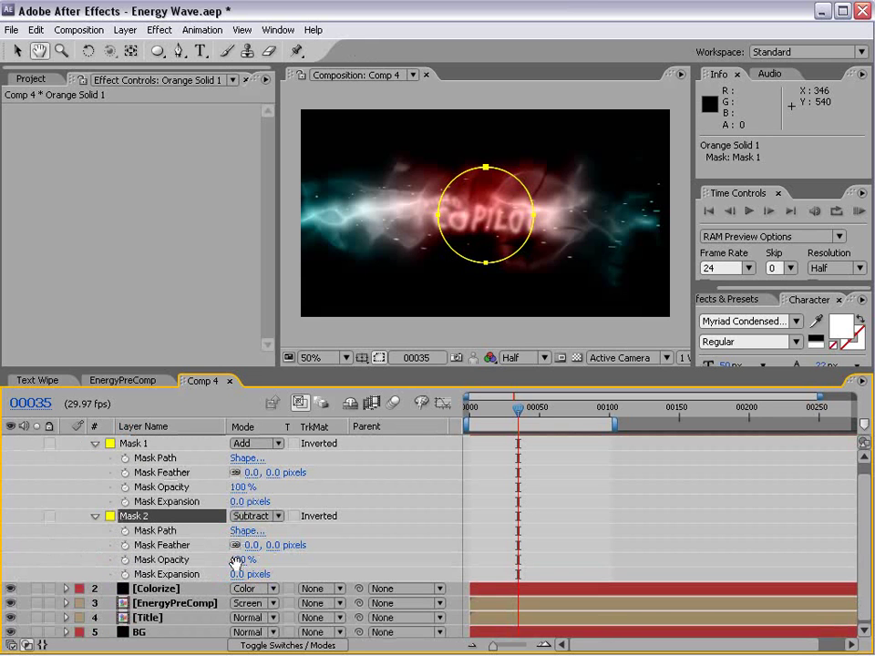
drag(270, 545, 294, 525)
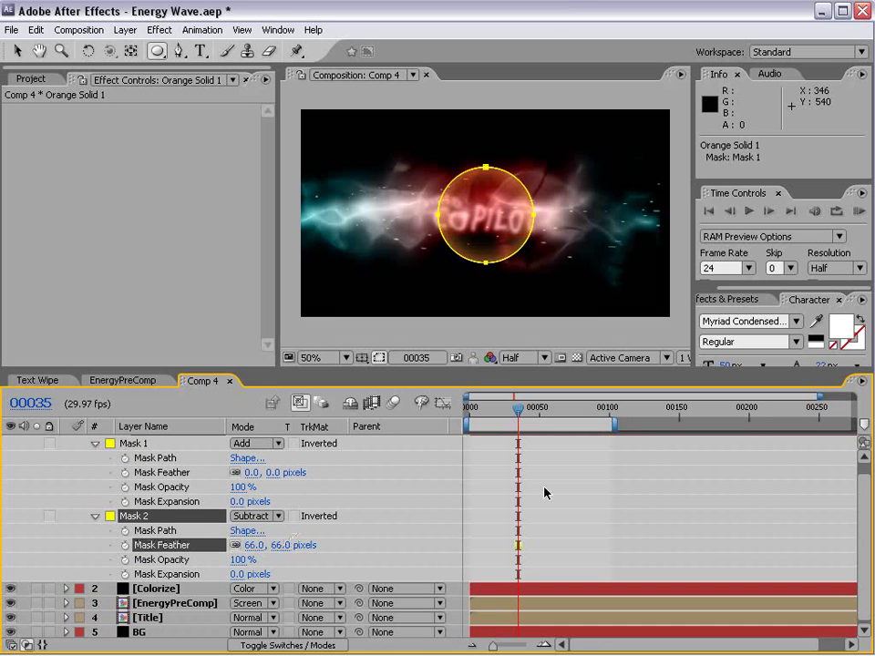
click(379, 358)
scroll(507, 200, up, 2)
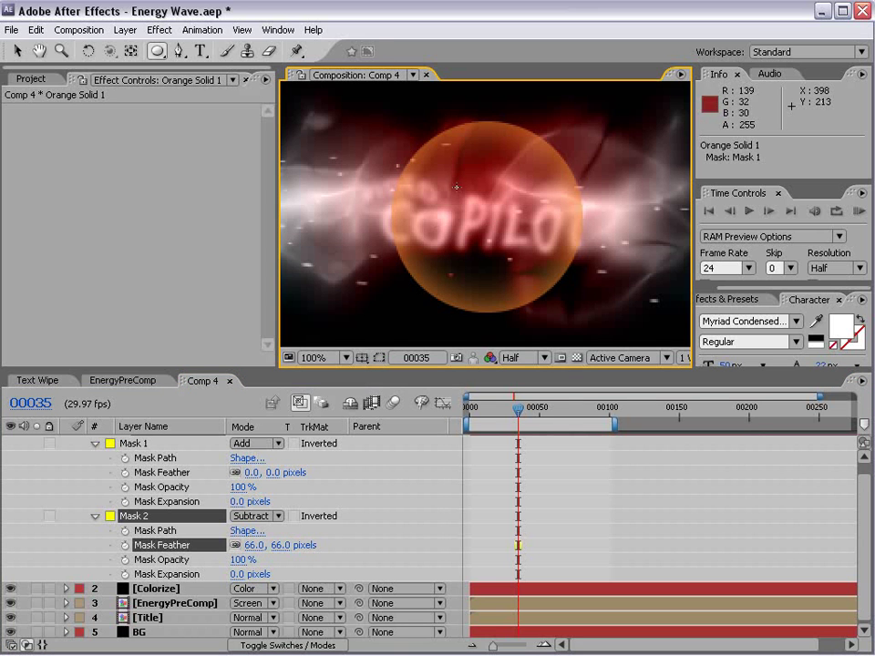
Add a new adjustment layer to Comp 4
click(127, 32)
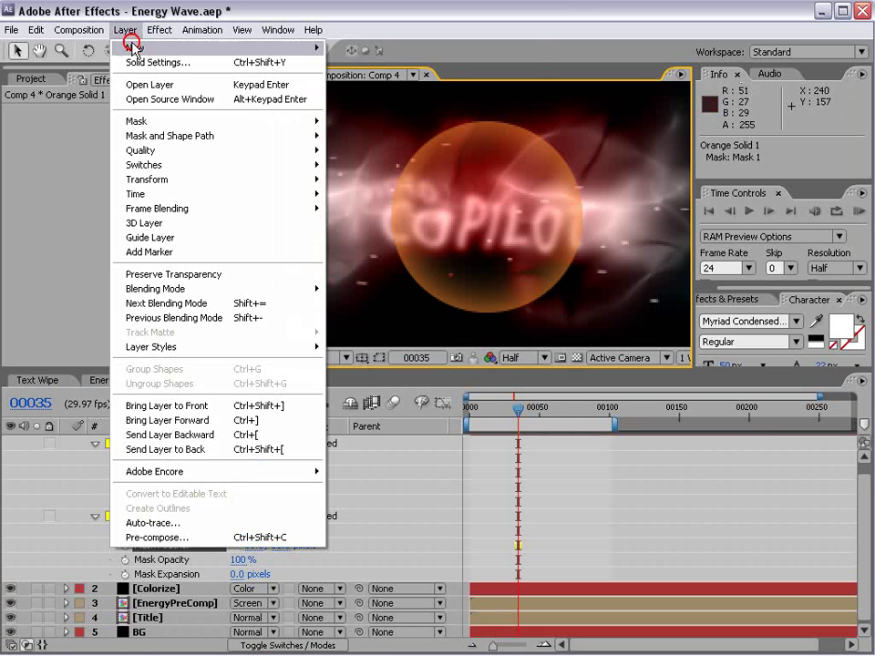
mouse_move(134, 47)
click(355, 133)
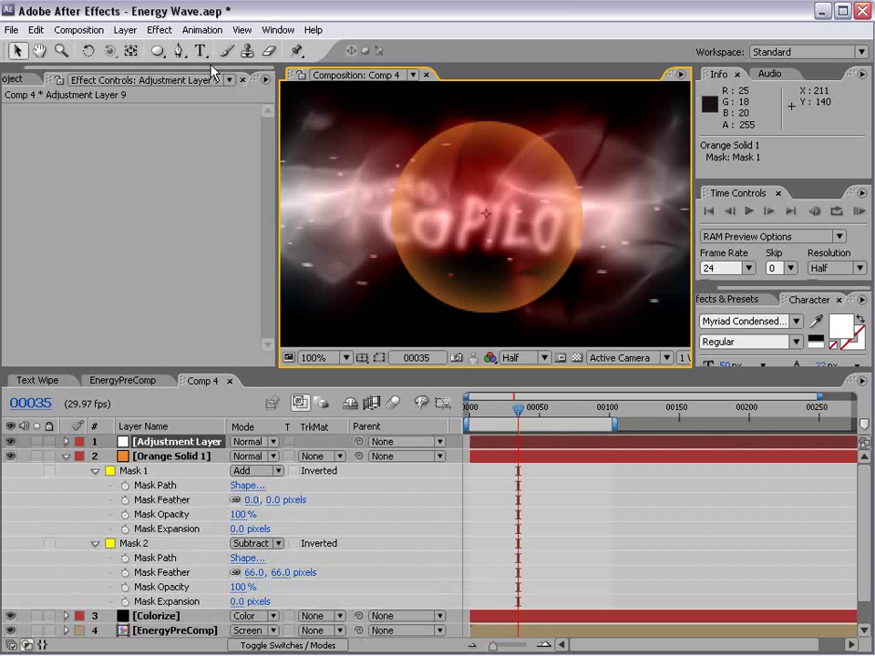
Apply Bulge to the adjustment layer, sized 113 × 117 over the orb with height 1.6
click(159, 30)
click(194, 215)
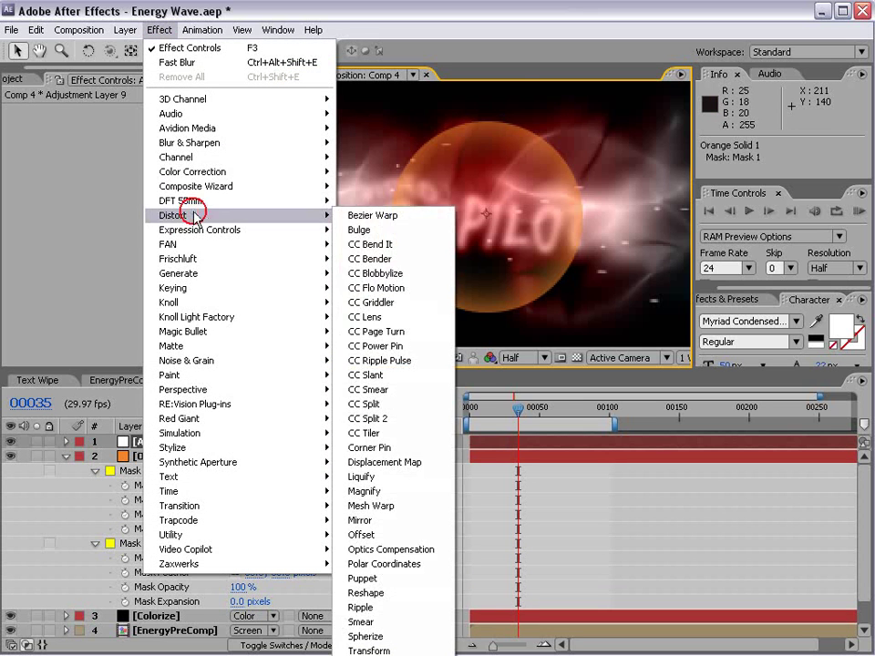
click(361, 230)
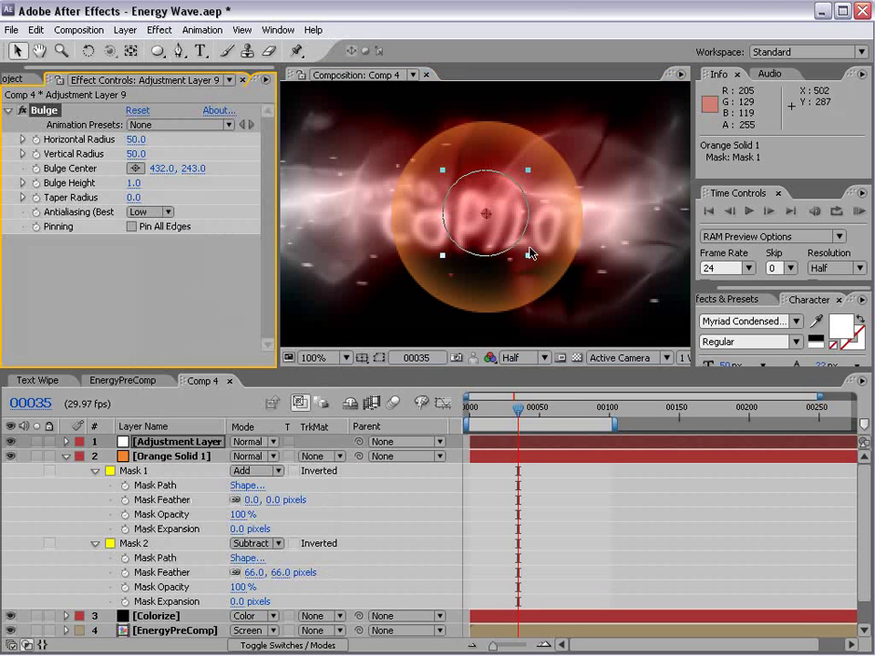
drag(528, 262, 584, 316)
drag(528, 422, 509, 422)
click(610, 499)
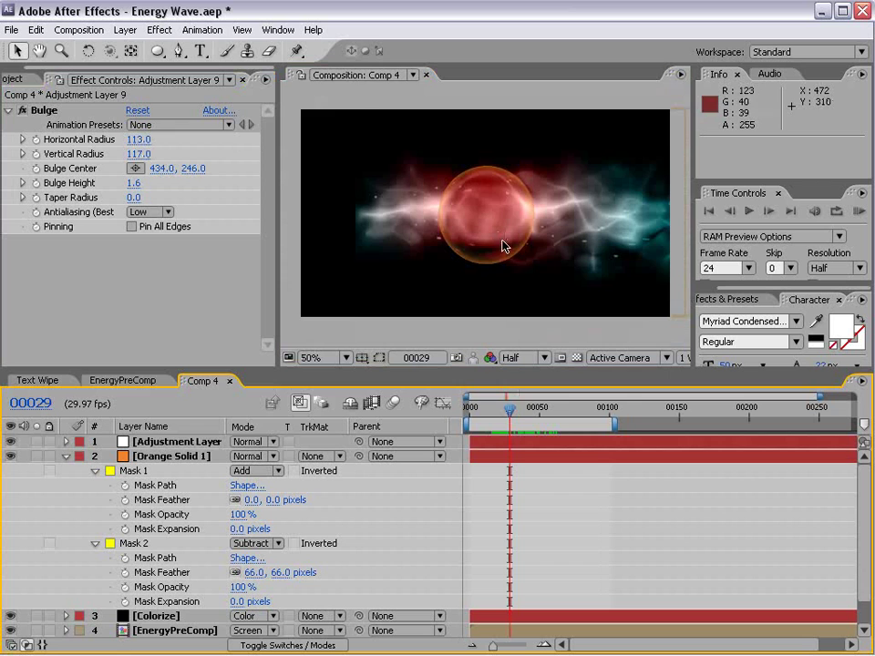
key(period)
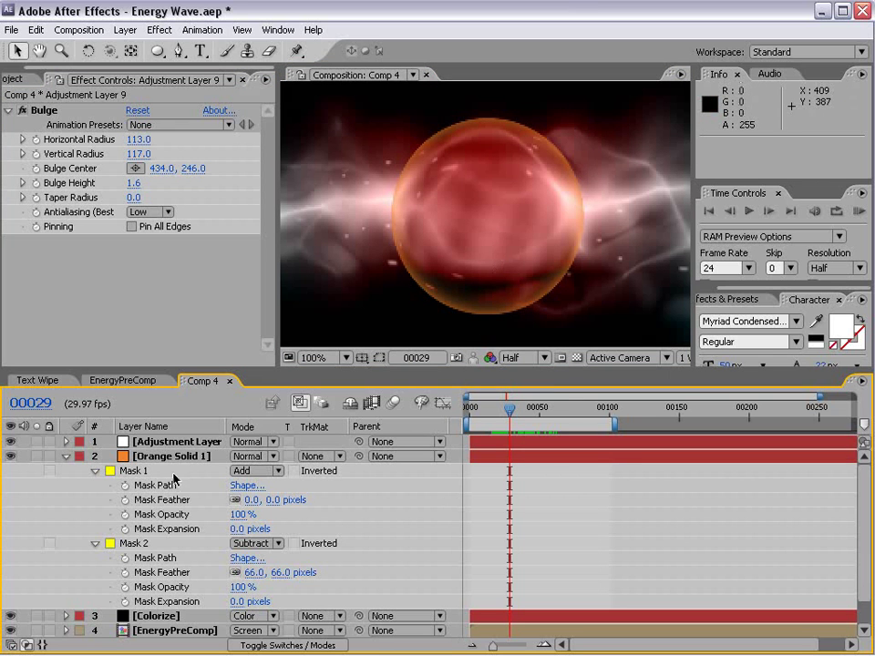
click(164, 440)
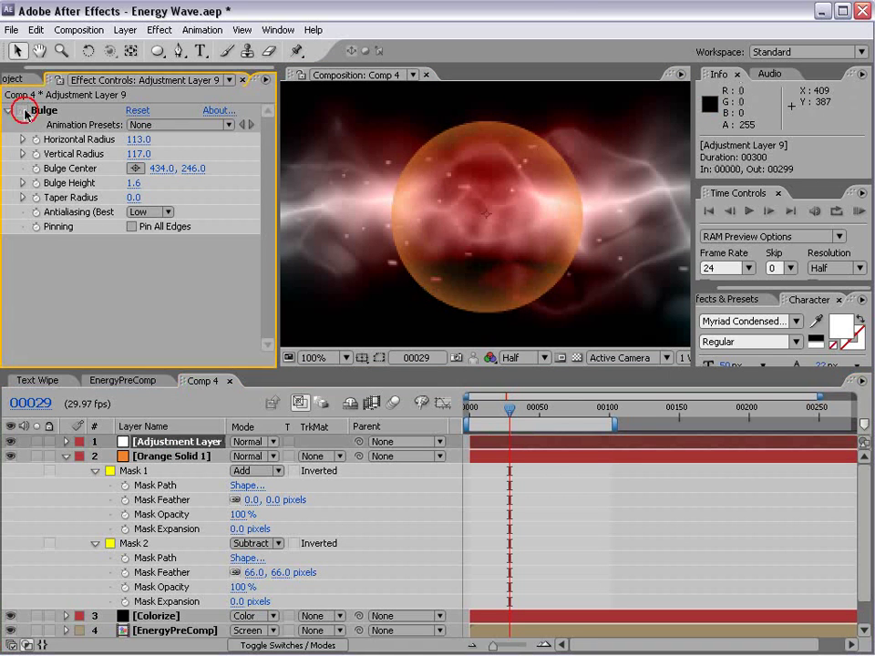
Apply CC Lens to the adjustment layer with Size 29 and Convergence left at 100
click(159, 30)
mouse_move(198, 217)
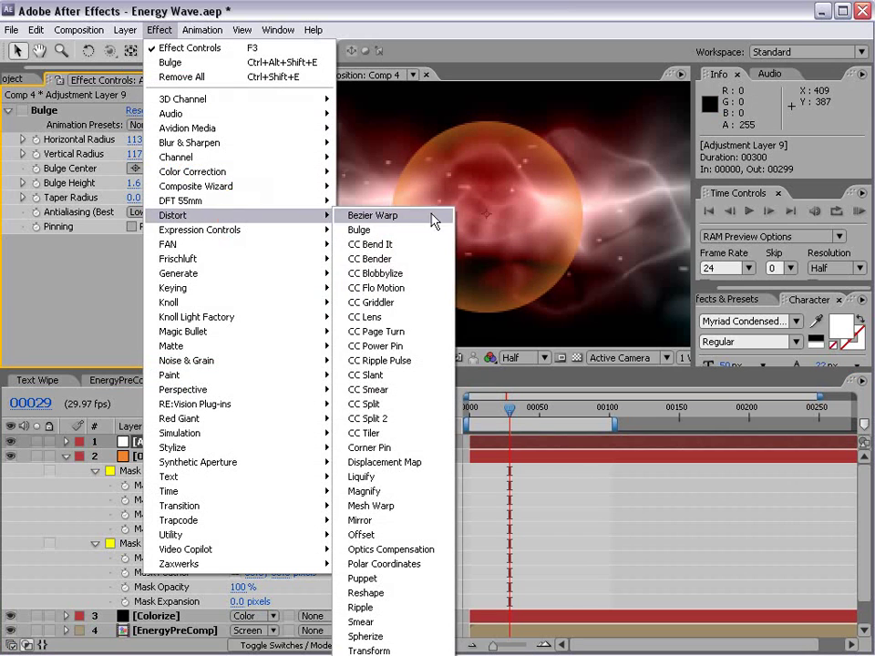
click(405, 323)
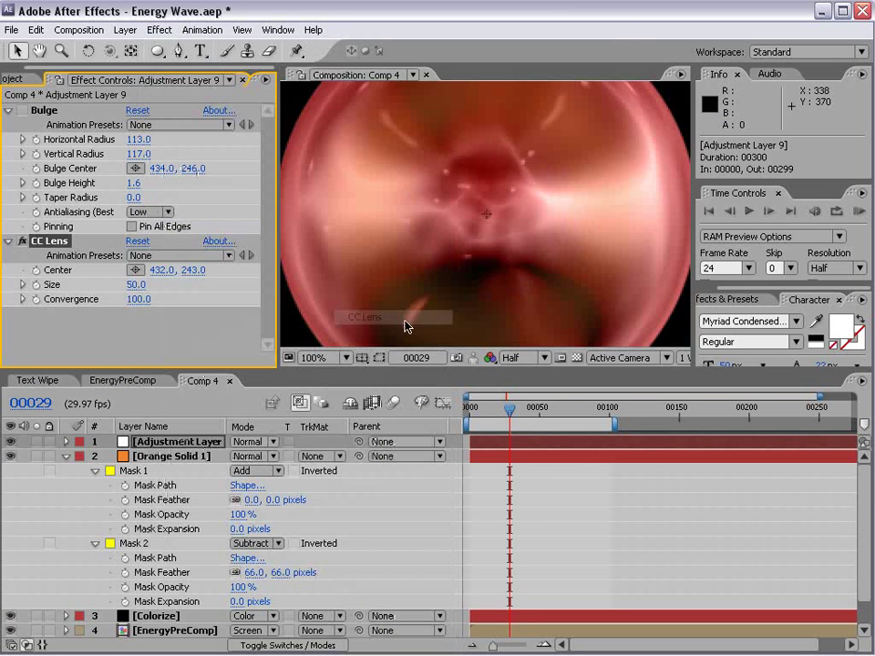
scroll(479, 234, down, 2)
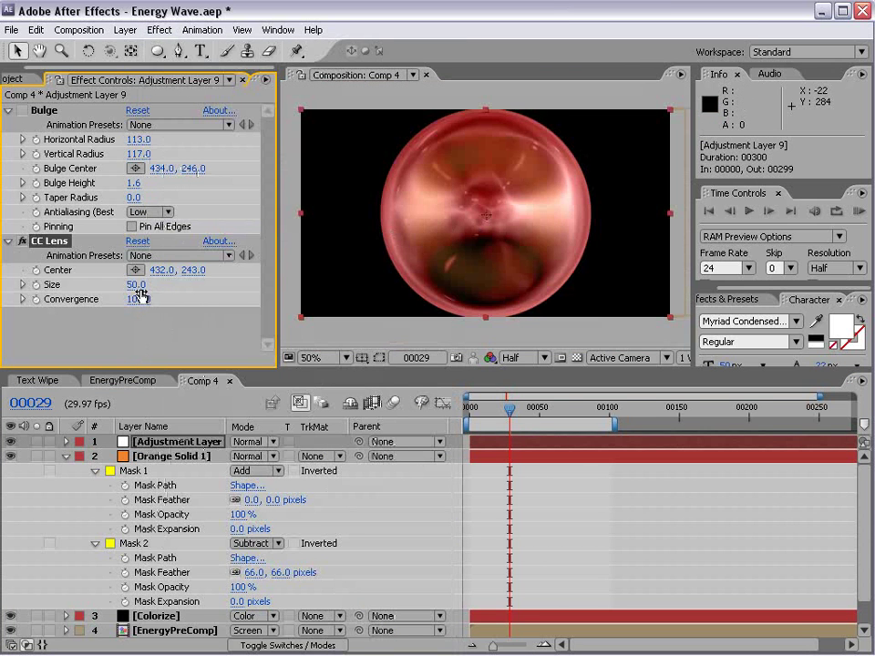
mouse_move(136, 285)
mouse_down()
mouse_move(116, 290)
mouse_move(125, 290)
mouse_up()
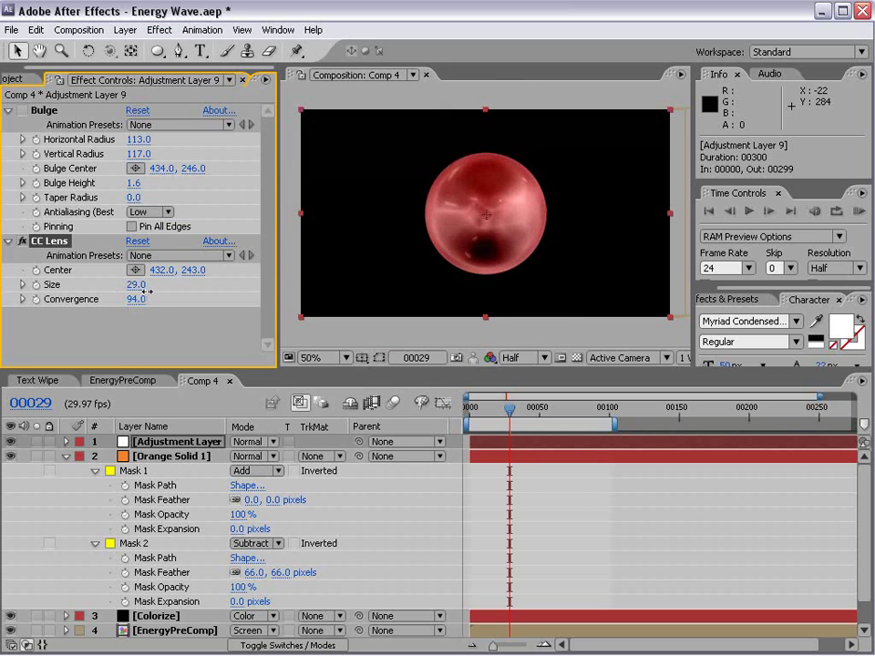
drag(138, 299, 132, 299)
drag(524, 404, 498, 406)
scroll(458, 214, up, 2)
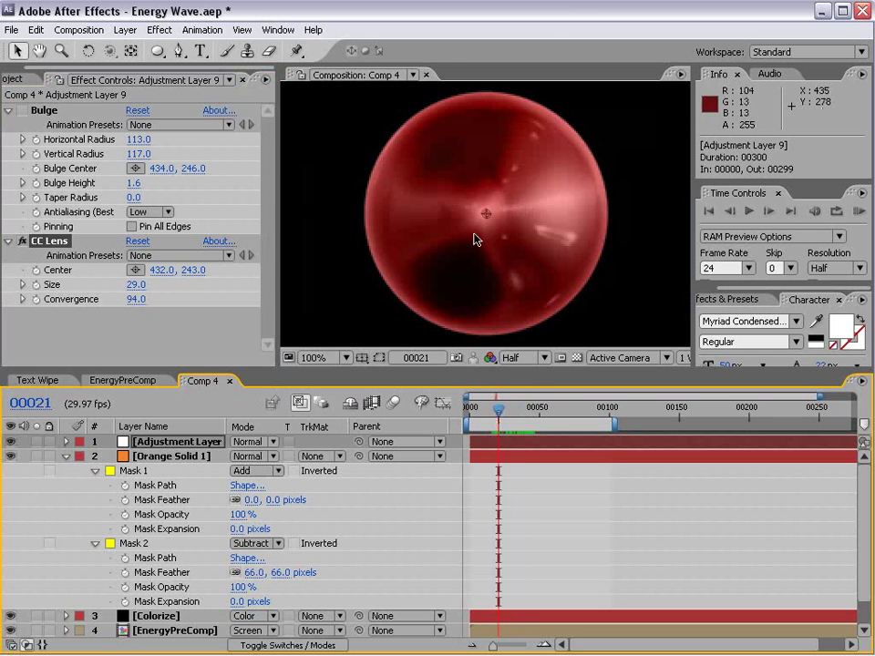
mouse_move(137, 285)
mouse_down()
mouse_move(127, 287)
mouse_move(146, 287)
mouse_move(138, 299)
mouse_move(146, 298)
mouse_up()
mouse_move(201, 285)
mouse_down()
mouse_move(150, 299)
mouse_move(203, 299)
mouse_up()
scroll(566, 207, down, 2)
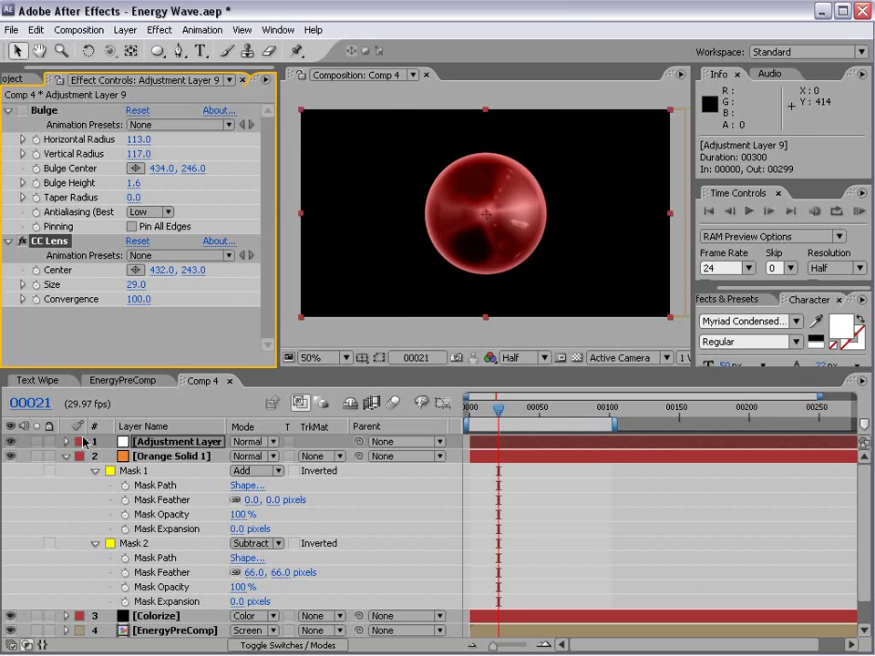
click(65, 457)
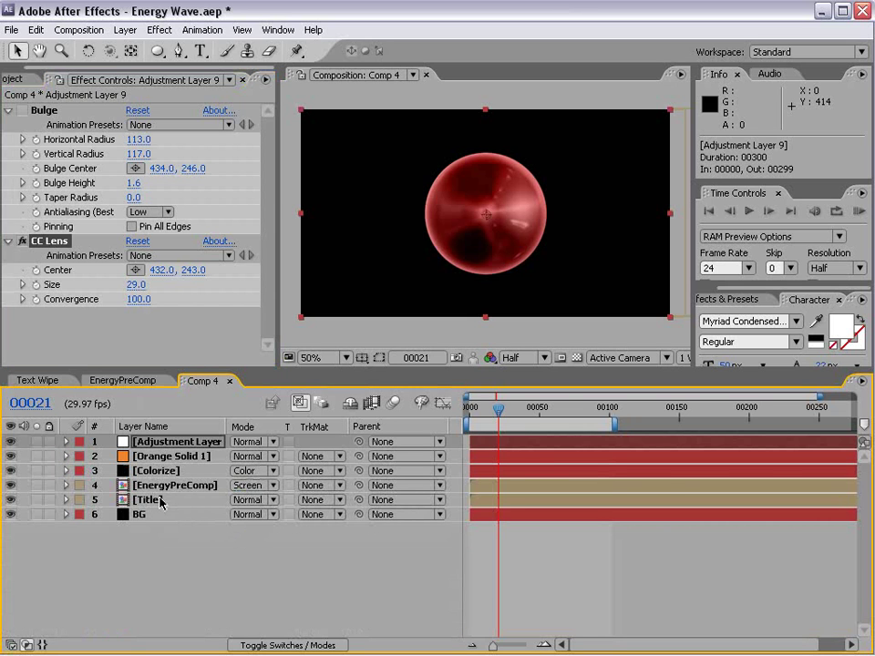
Duplicate the Colorize, EnergyPreComp, Title and BG layers and move the copies up to positions 3–6
click(160, 461)
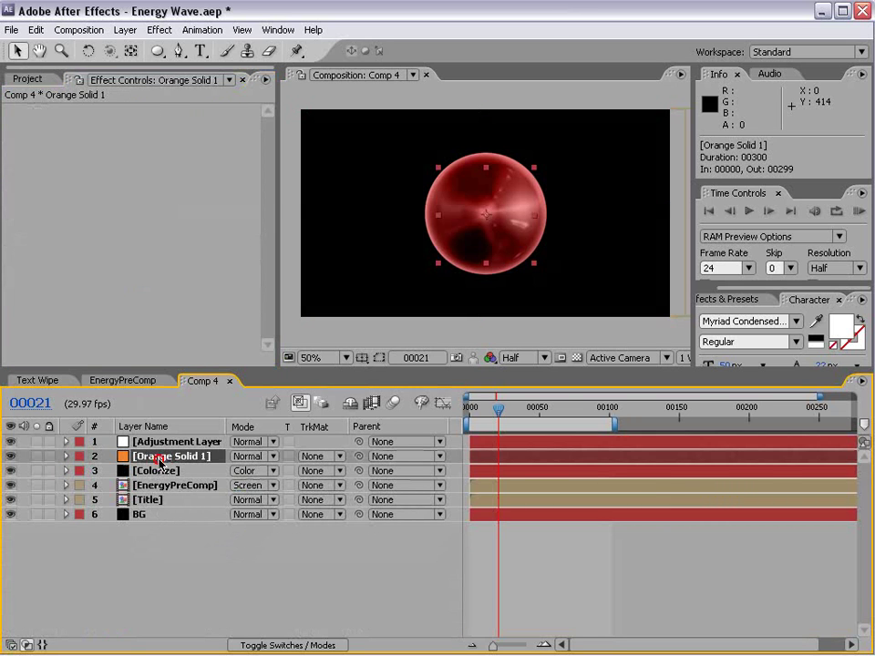
click(155, 444)
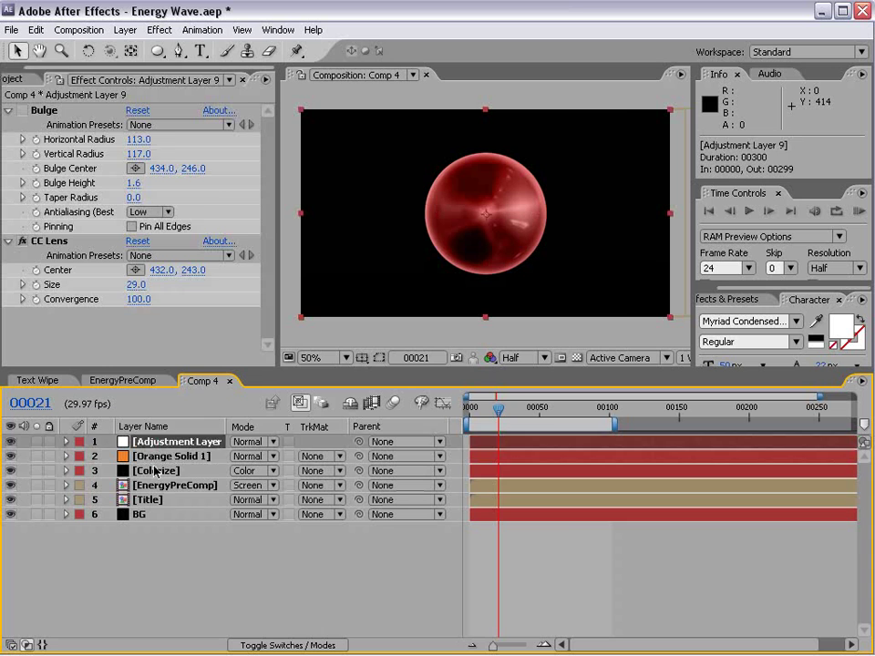
click(155, 470)
shift+click(148, 515)
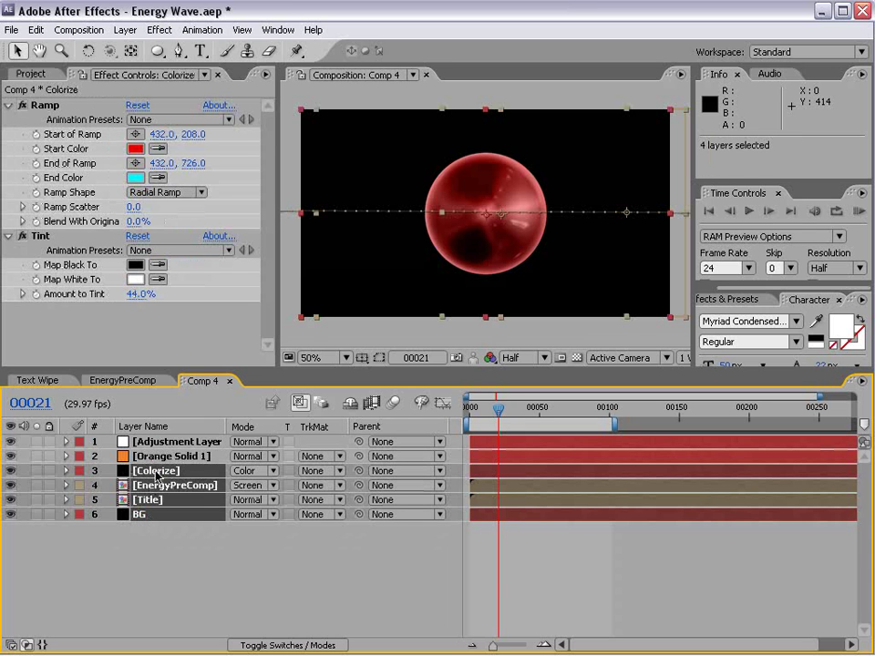
key(ctrl+d)
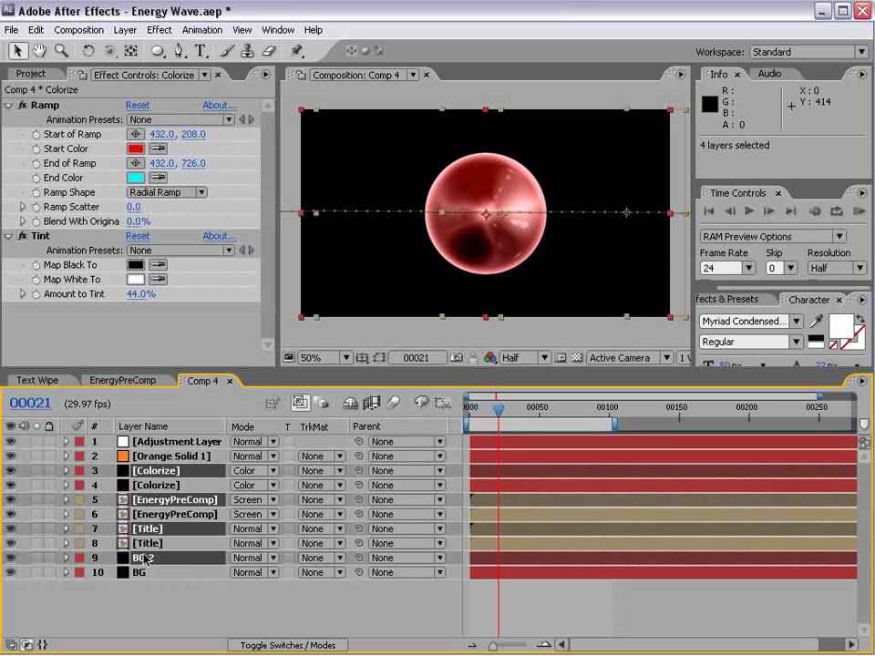
drag(146, 562, 155, 465)
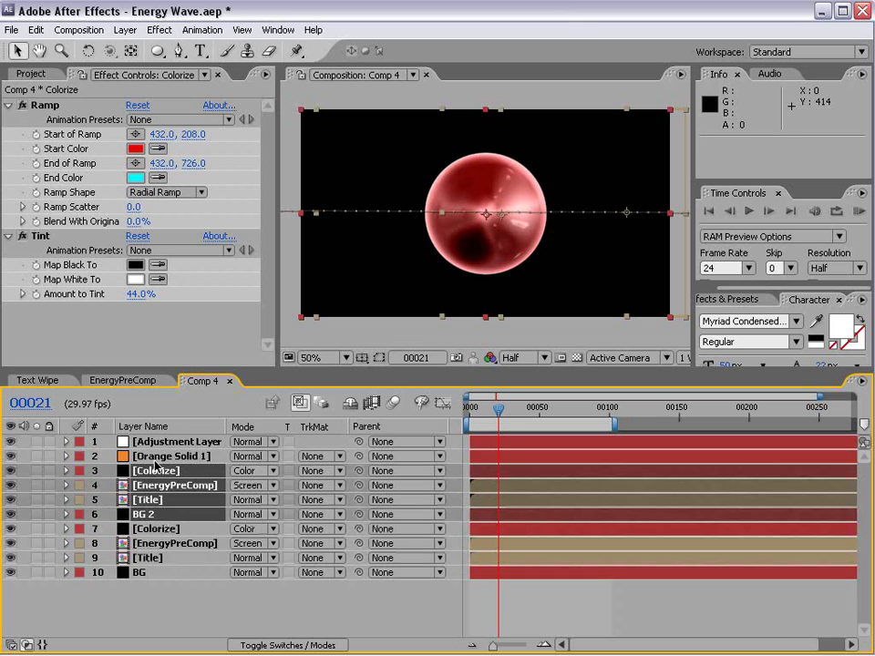
Precompose the duplicates with Orange Solid 1 into Pre-comp 3
click(146, 514)
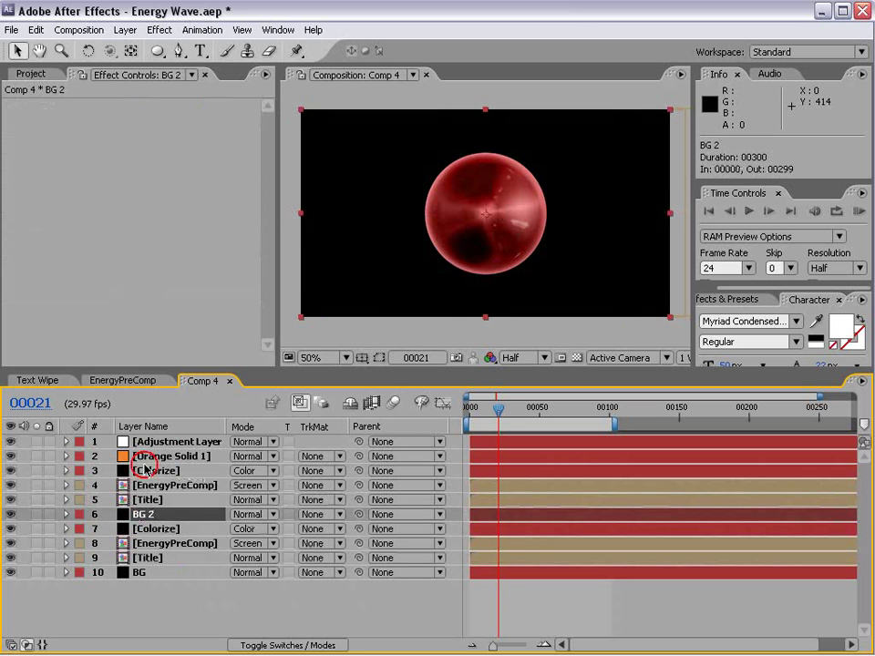
shift+click(156, 441)
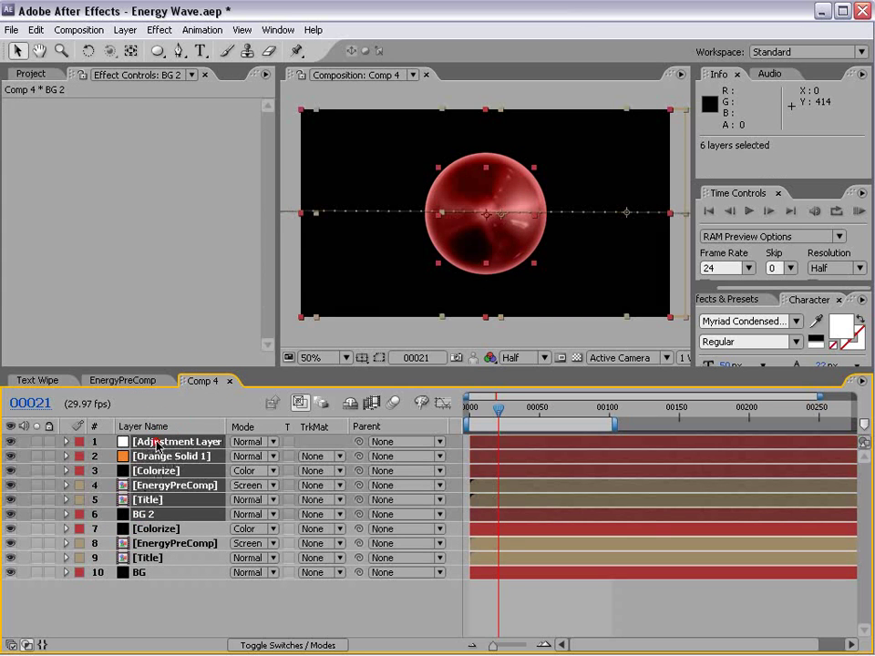
key(ctrl+shift+c)
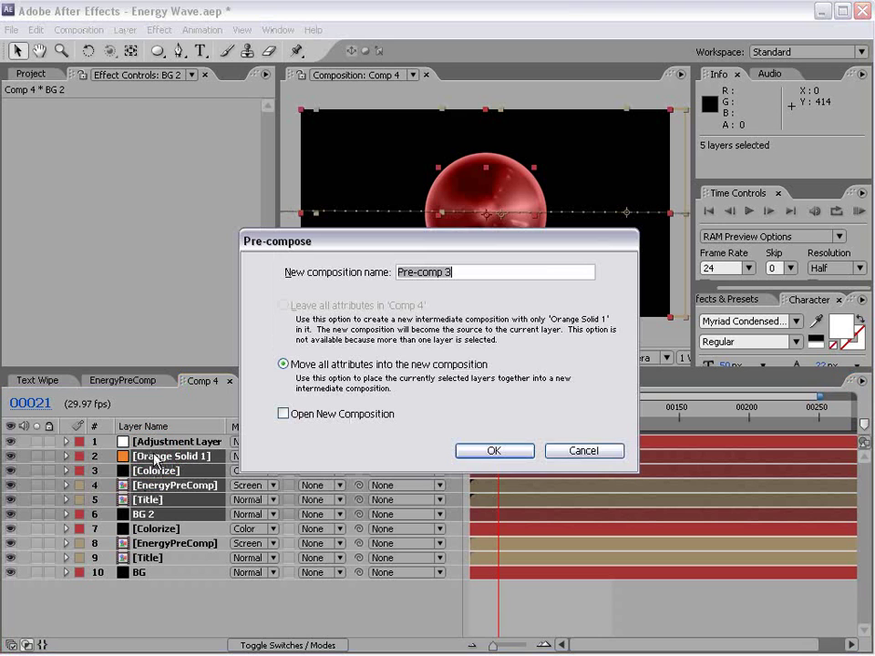
click(494, 451)
click(177, 443)
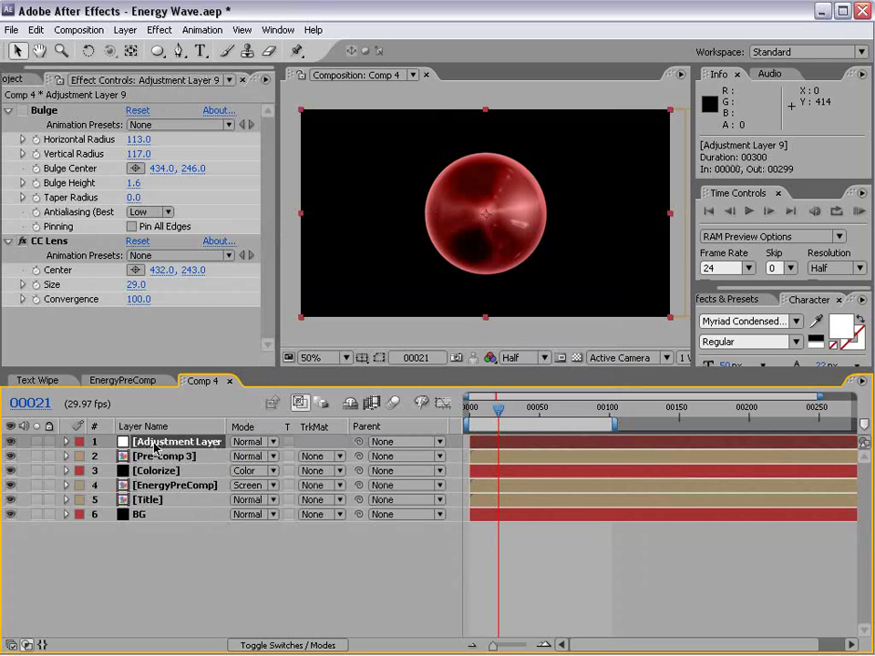
Move the CC Lens effect onto Pre-comp 3 and delete the adjustment layer
click(43, 240)
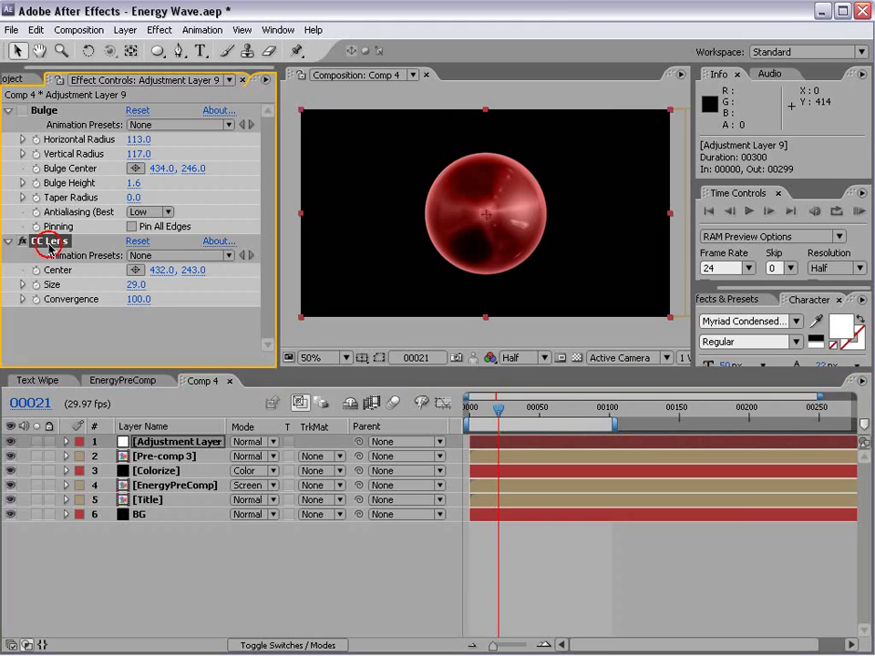
click(171, 445)
key(Delete)
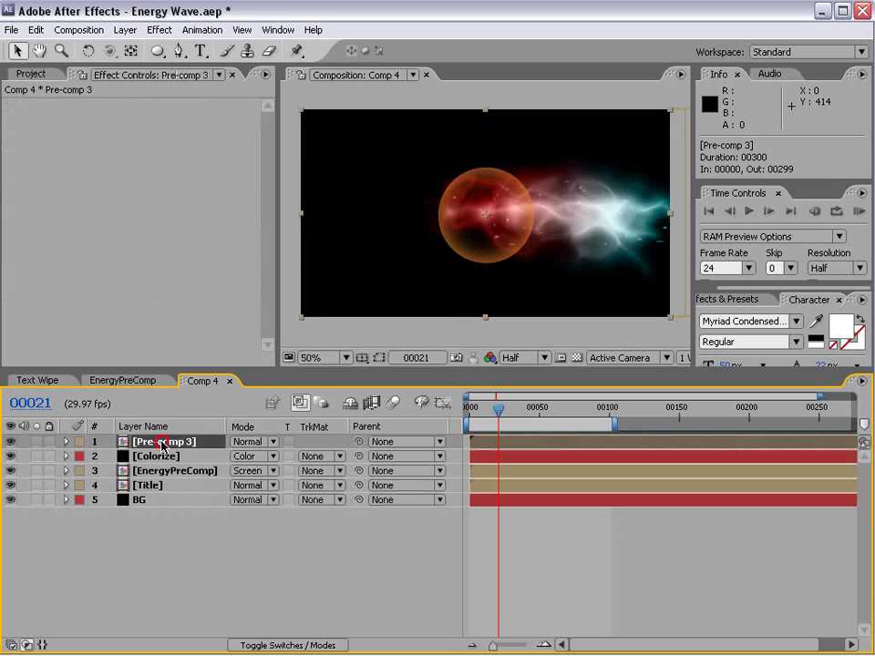
key(ctrl+v)
click(155, 455)
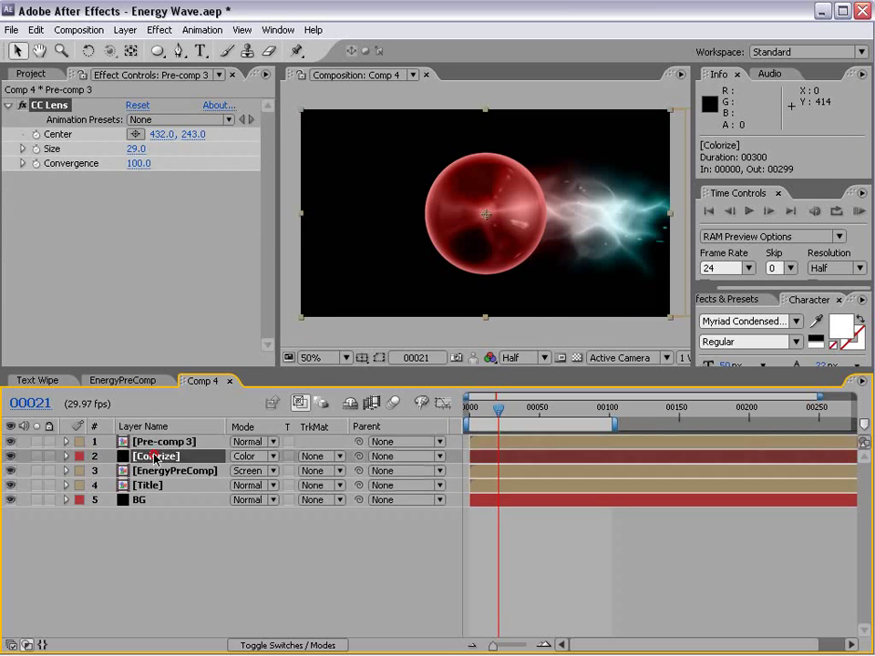
click(69, 441)
Toggle Pre-comp 3's visibility to compare, then go to frame 00035 where the fade starts
click(10, 440)
click(9, 443)
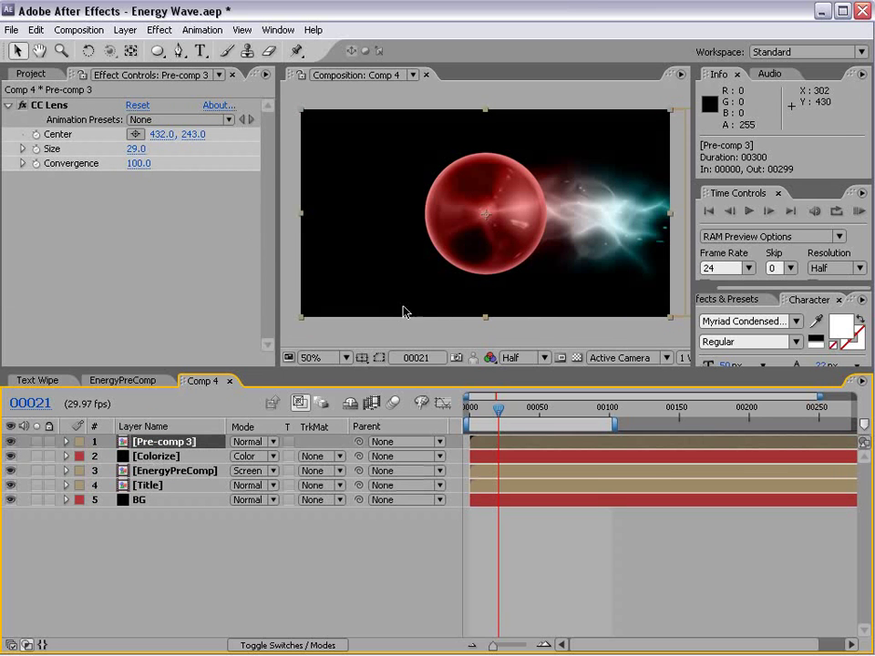
click(515, 410)
mouse_move(515, 410)
mouse_down()
mouse_move(538, 410)
mouse_move(516, 417)
mouse_up()
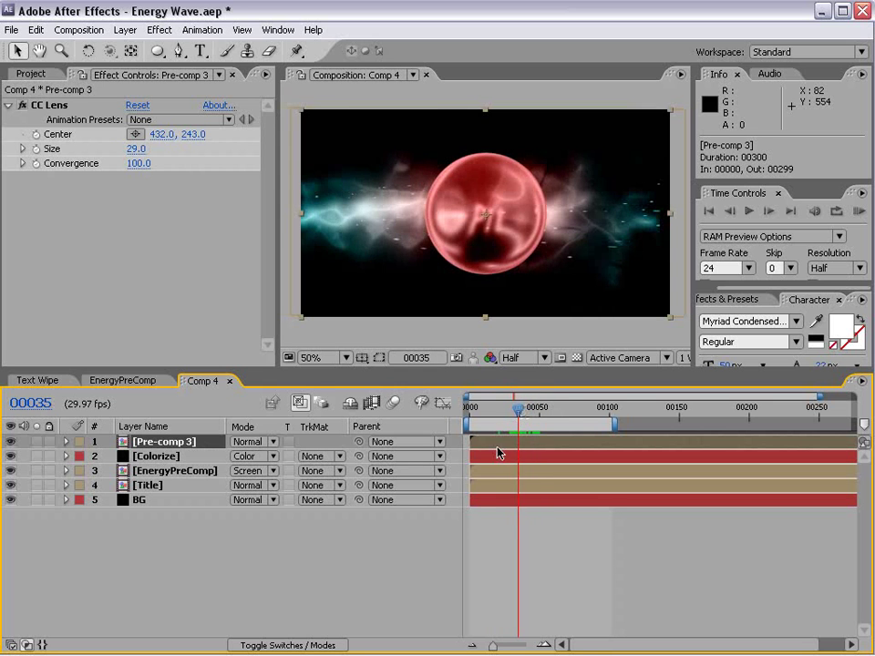
Keyframe Pre-comp 3's Opacity to fade from 100% at frame 35 to 0% at frame 39
key(t)
key(alt+shift+t)
click(523, 408)
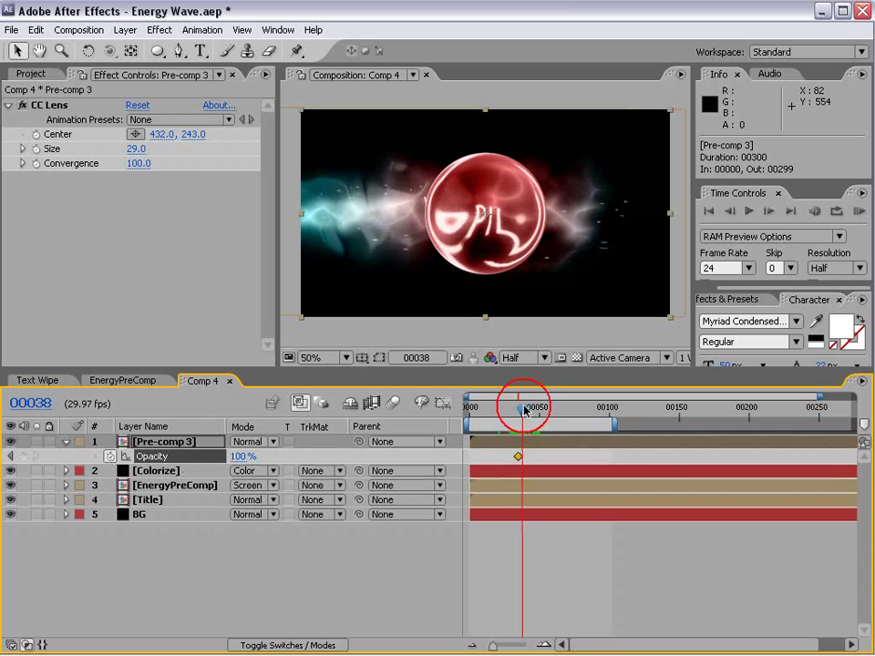
drag(243, 457, 159, 470)
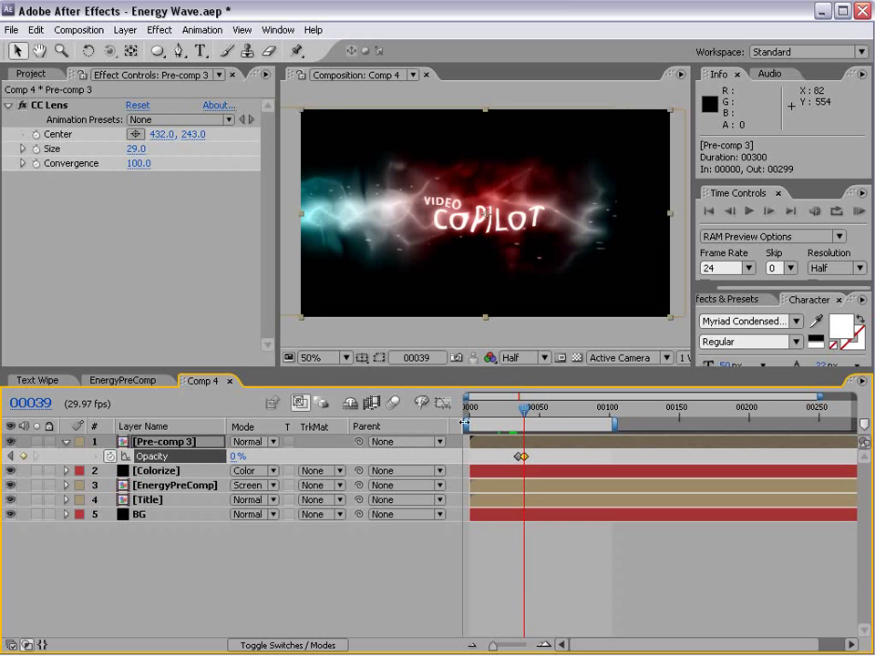
mouse_move(527, 410)
mouse_down()
mouse_move(499, 417)
mouse_move(527, 413)
mouse_up()
End the work area at frame 51 and RAM preview the fade
click(533, 407)
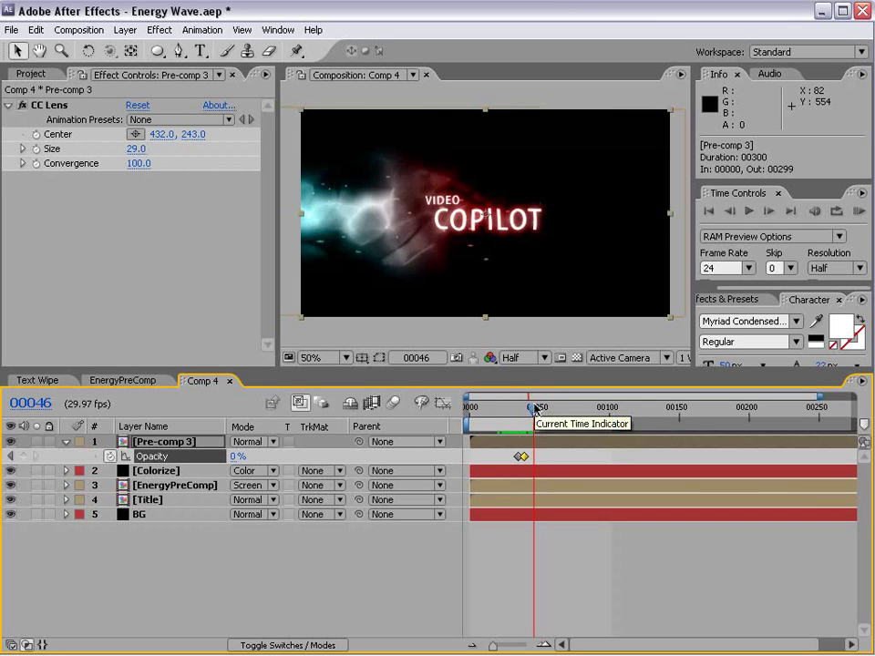
click(540, 407)
key(n)
key(KP_0)
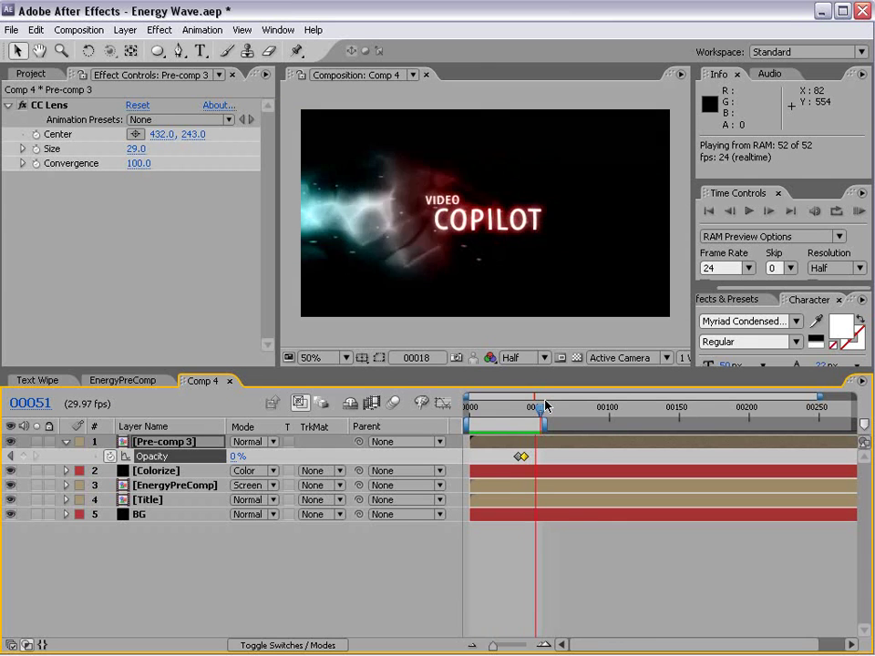
Move the 0% Opacity keyframe later to frame 43, re-preview the fade, and return to Firefox
drag(524, 455, 529, 456)
key(KP_0)
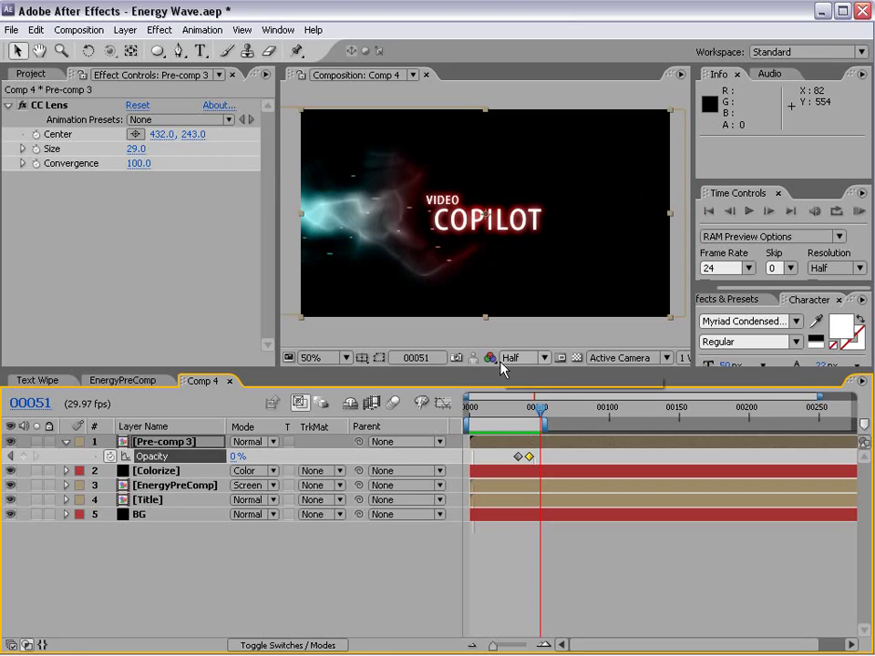
key(alt+Tab)
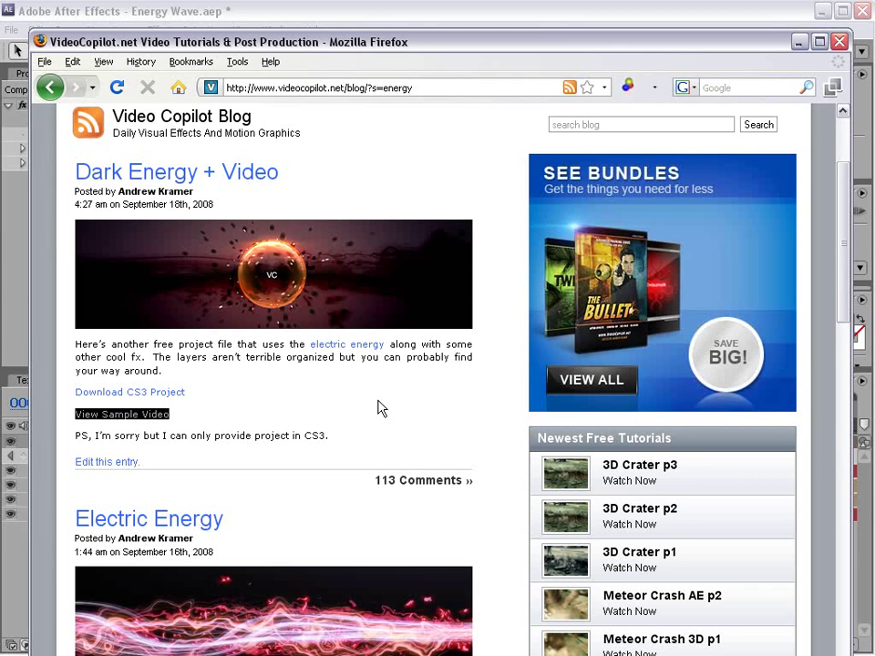
key(alt+Tab)
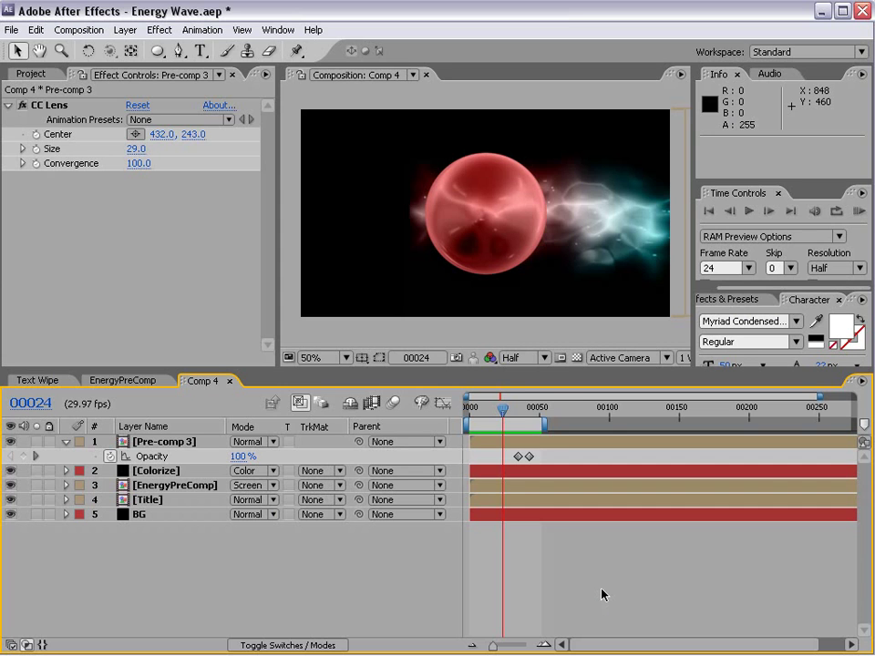